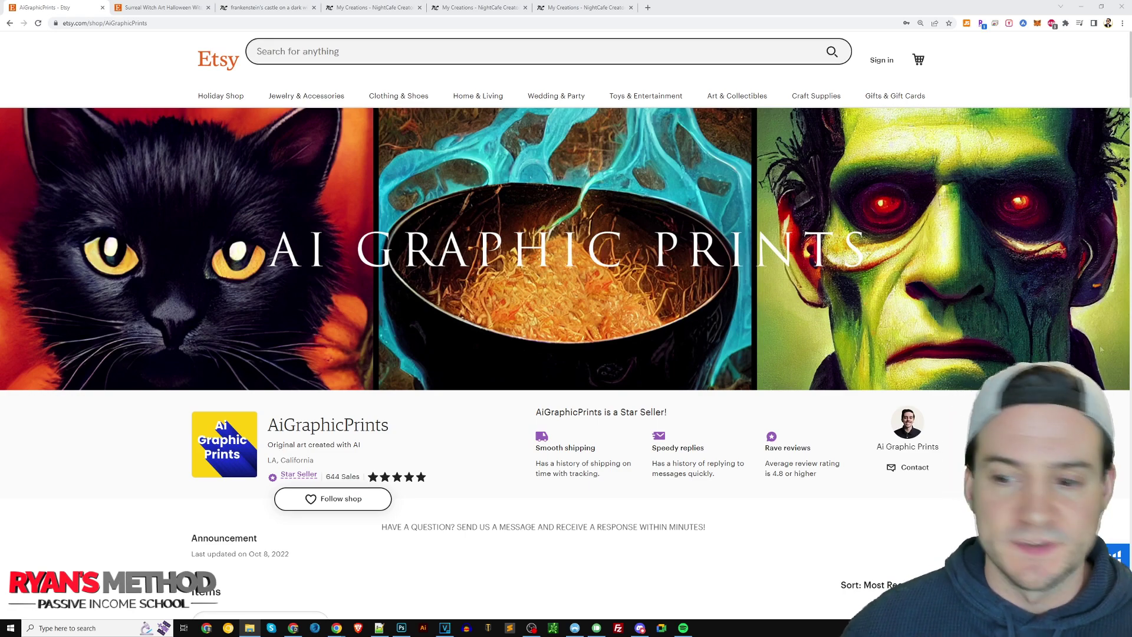
Examine the AiGraphicPrints Etsy shop page, including its banner, Star Seller details, featured items and full item list
scroll(566, 319, down, 3)
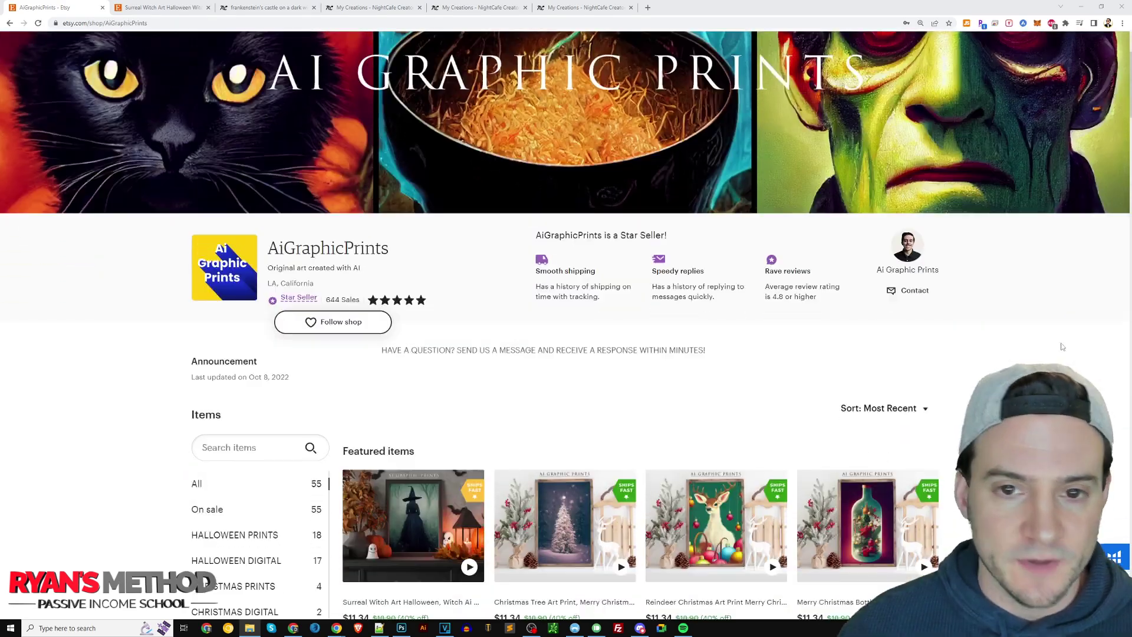
scroll(566, 319, up, 3)
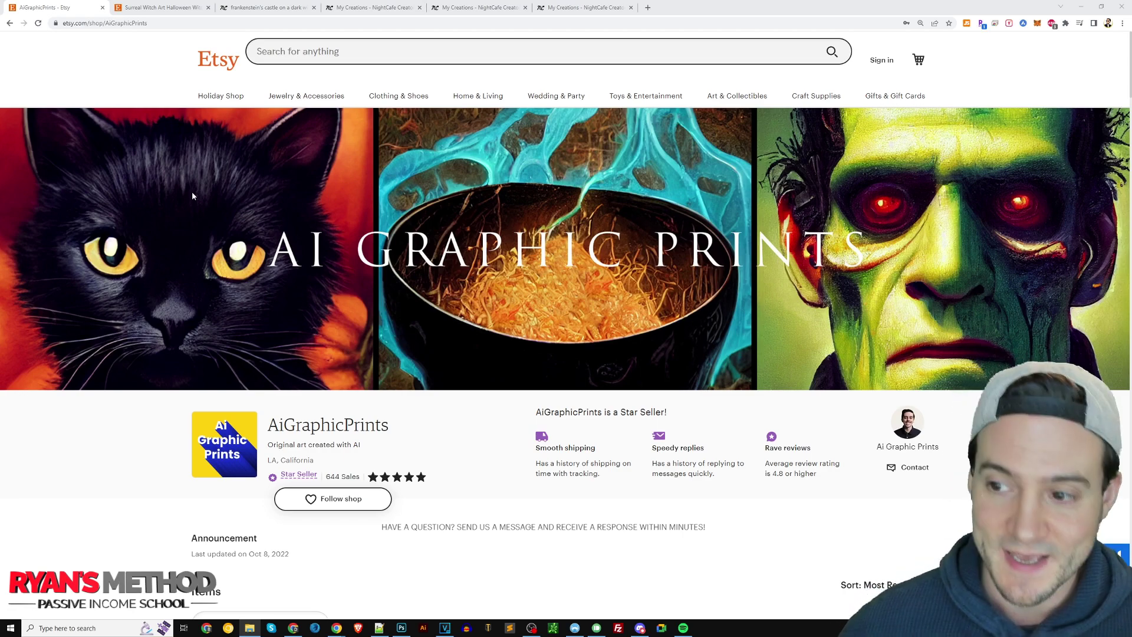
scroll(357, 252, down, 4)
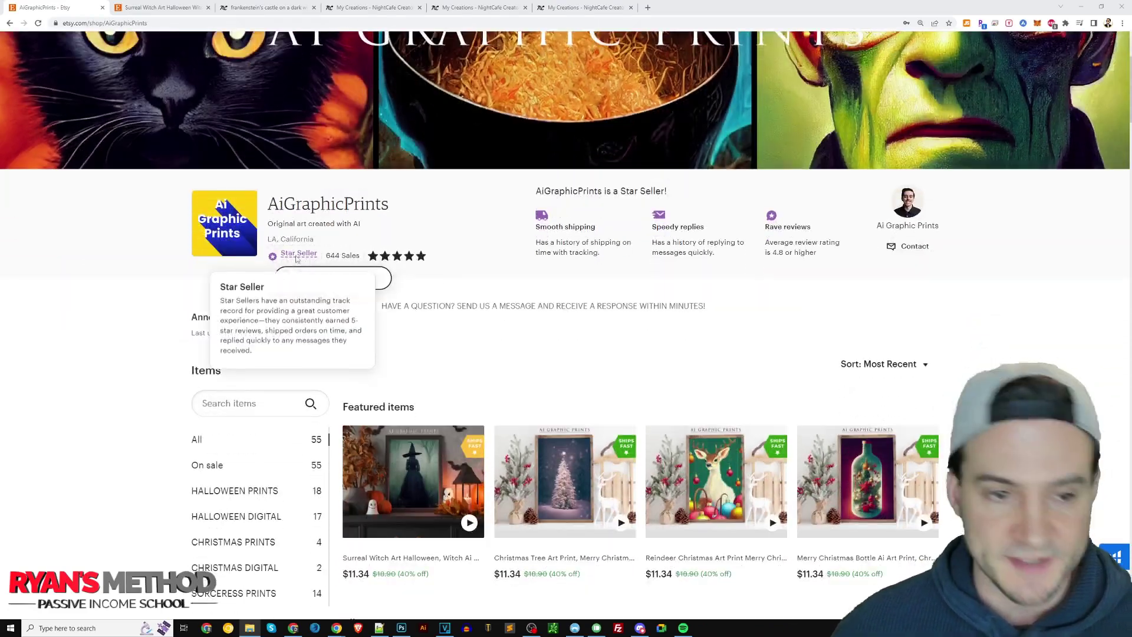
scroll(1068, 326, down, 2)
scroll(1055, 321, down, 4)
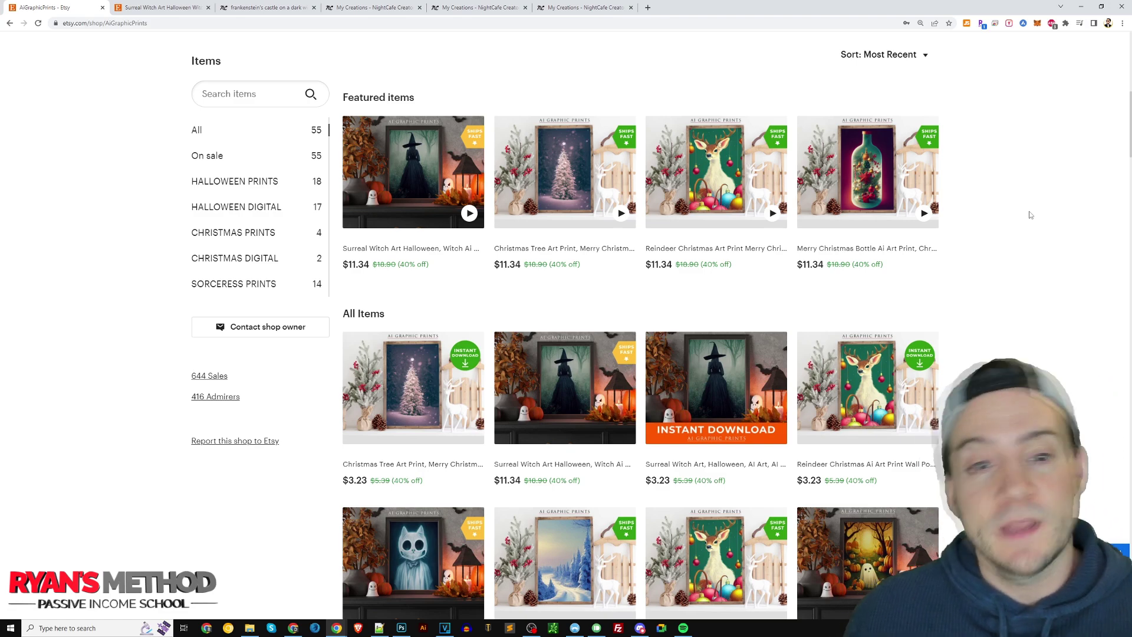
scroll(1030, 209, down, 2)
scroll(1029, 206, down, 3)
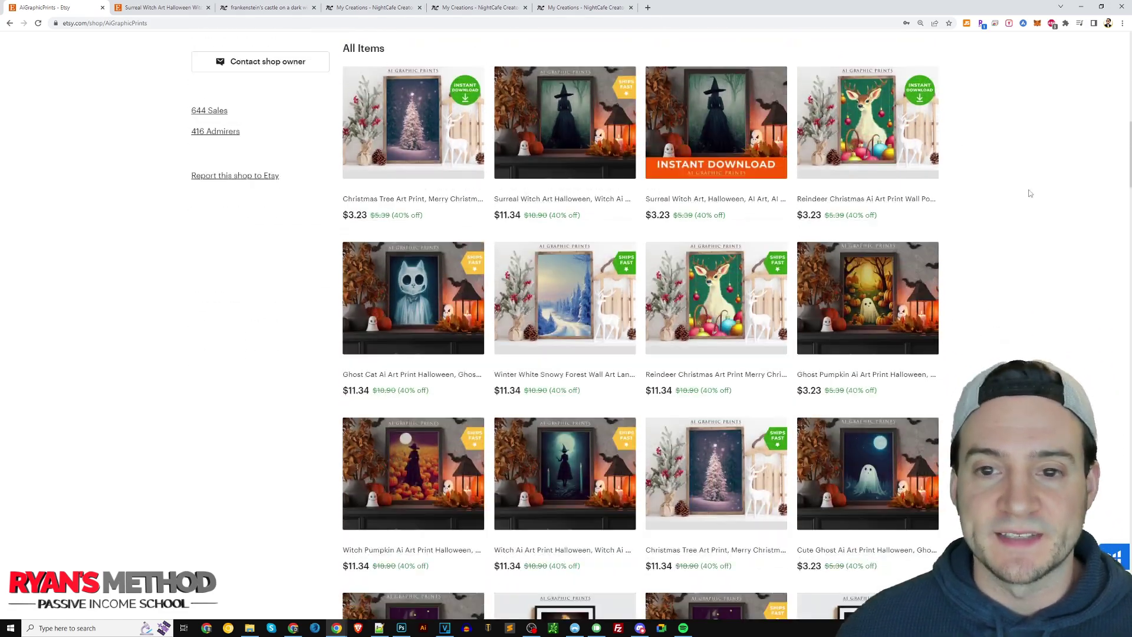
scroll(1031, 191, up, 2)
scroll(1047, 233, up, 2)
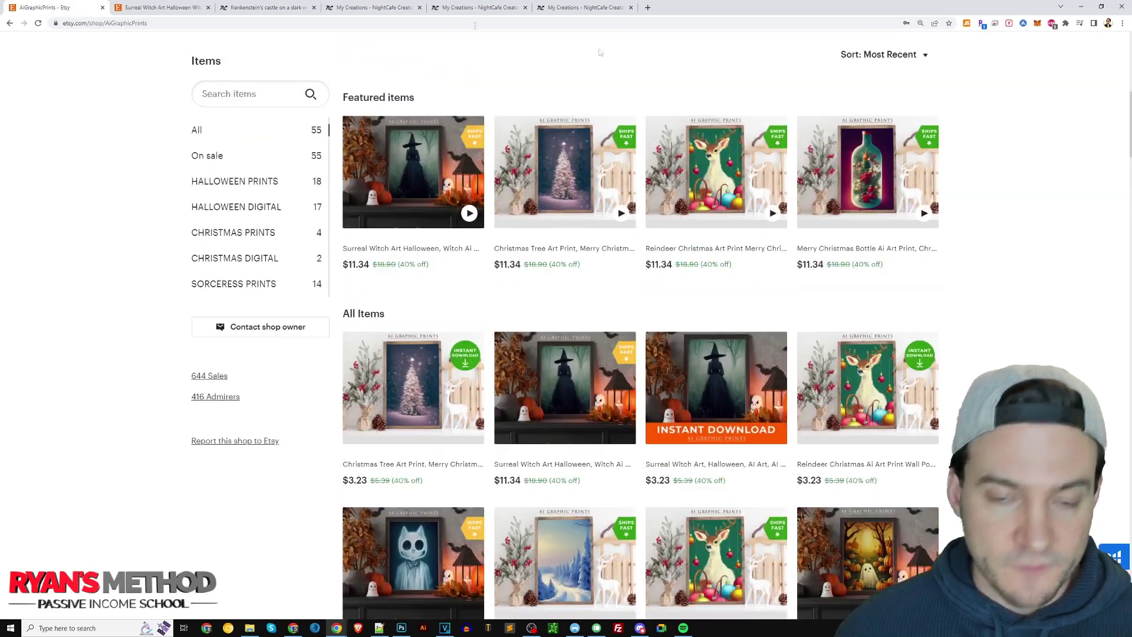
Open the Surreal Witch Art Halloween listing and select the 24" × 36" print size, keeping the quantity at 1
click(159, 7)
scroll(851, 240, down, 1)
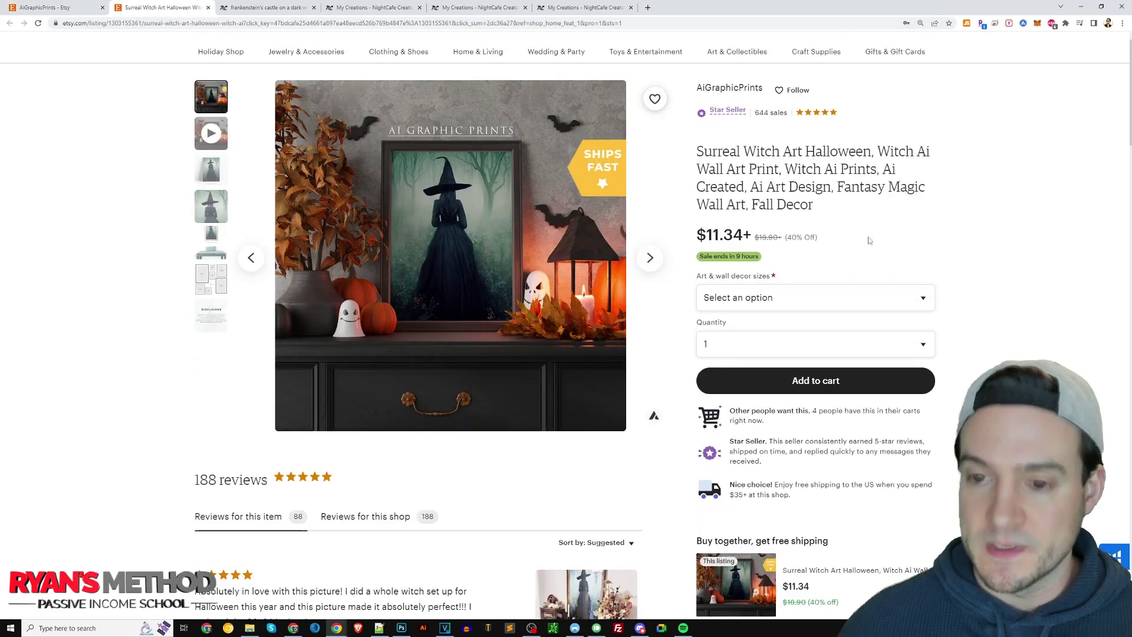
click(785, 298)
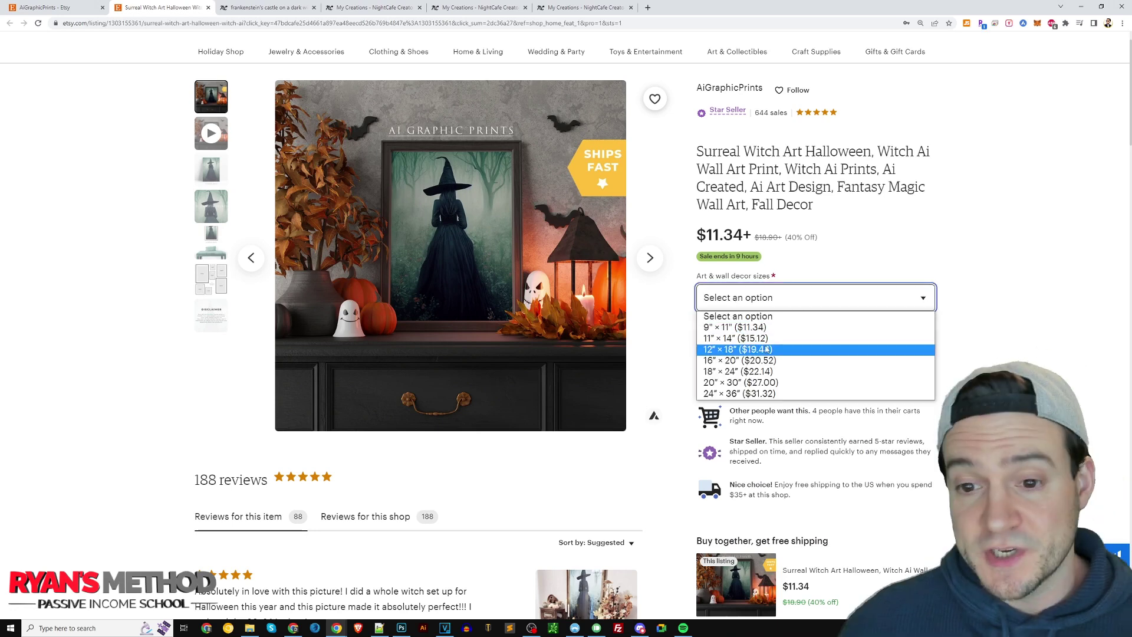
click(760, 392)
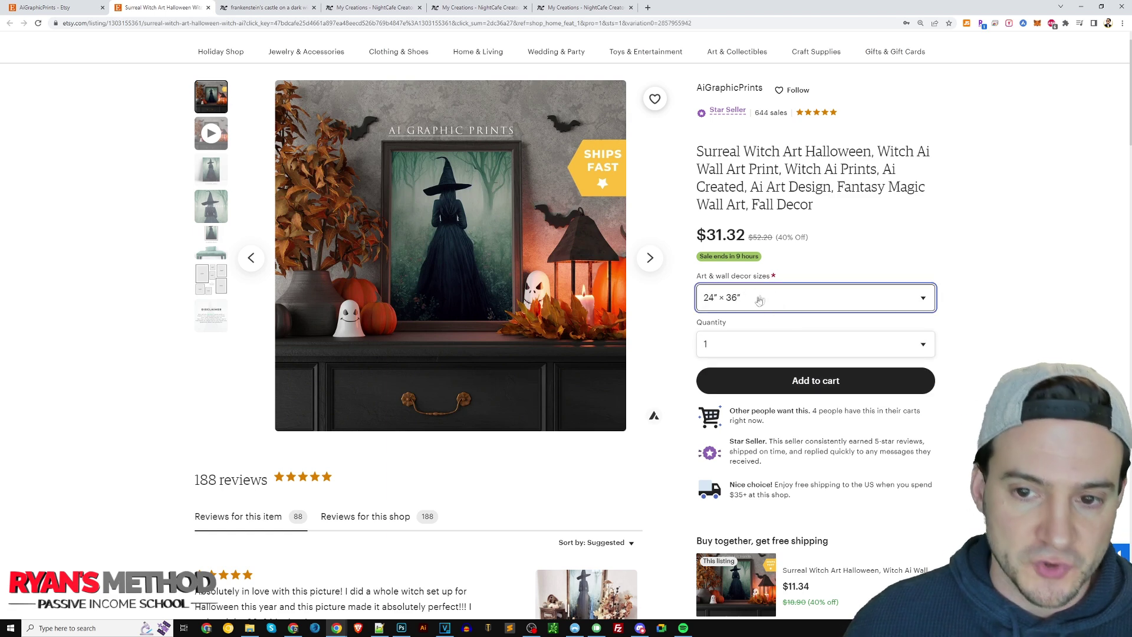
click(764, 347)
click(763, 347)
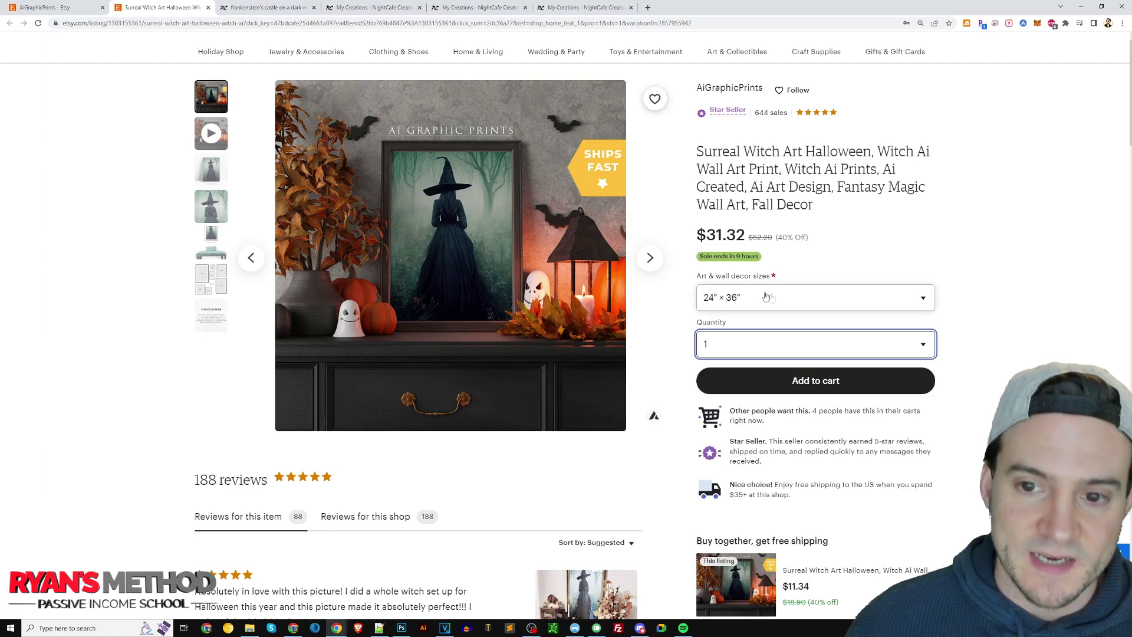
Expand the witch print's full item description and look through it along with the customer reviews
scroll(950, 382, down, 1)
scroll(950, 381, down, 7)
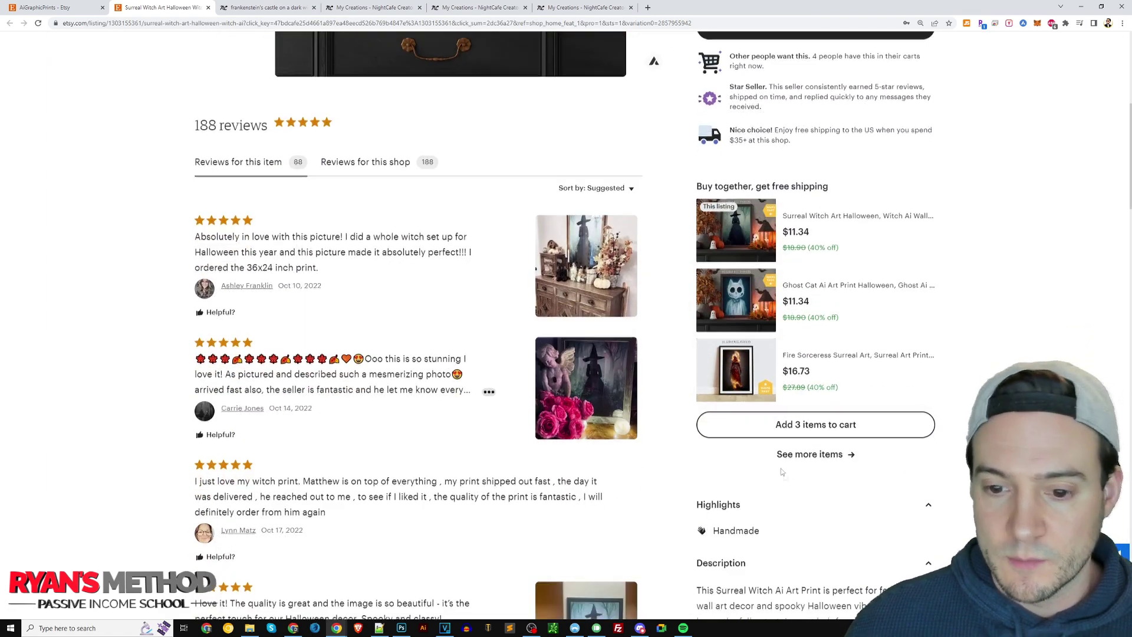
click(767, 551)
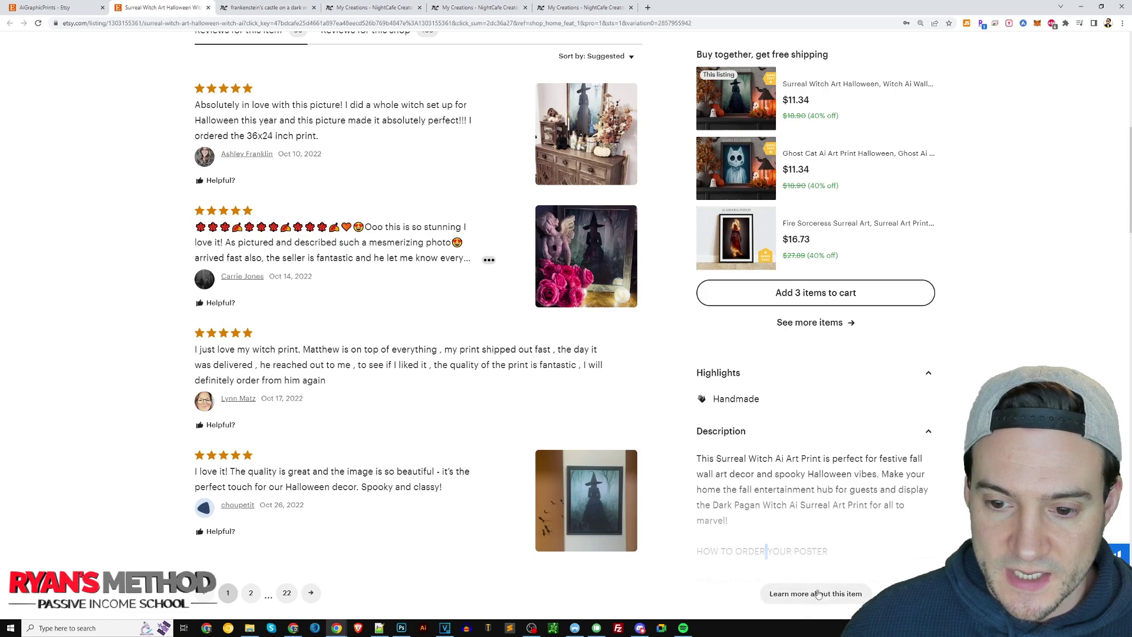
scroll(813, 330, down, 3)
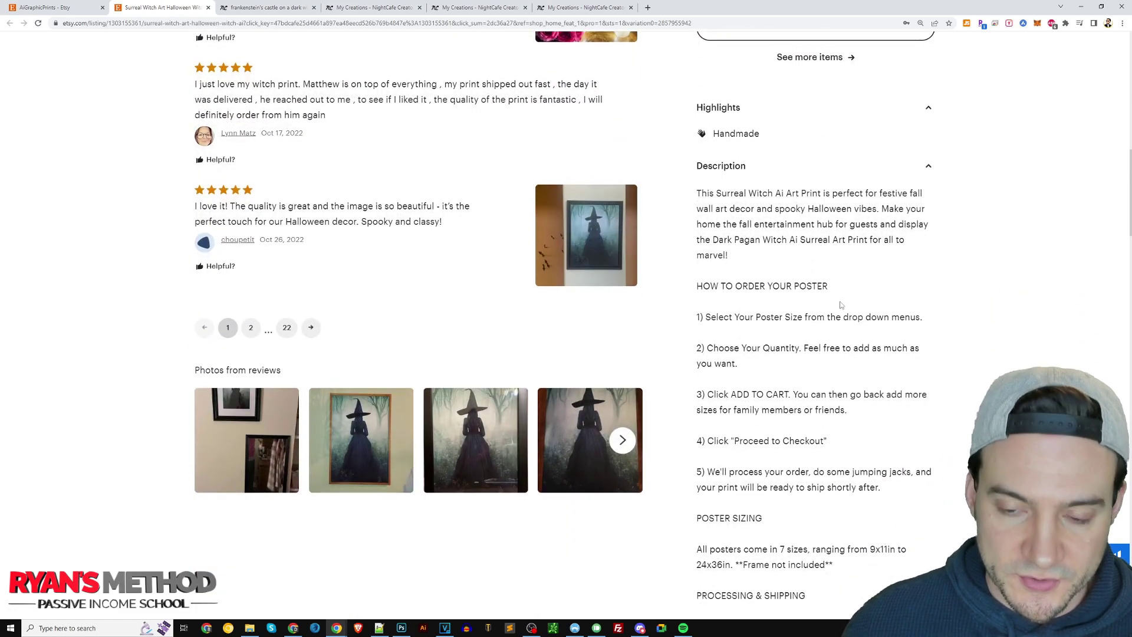
scroll(870, 384, up, 9)
scroll(871, 385, up, 3)
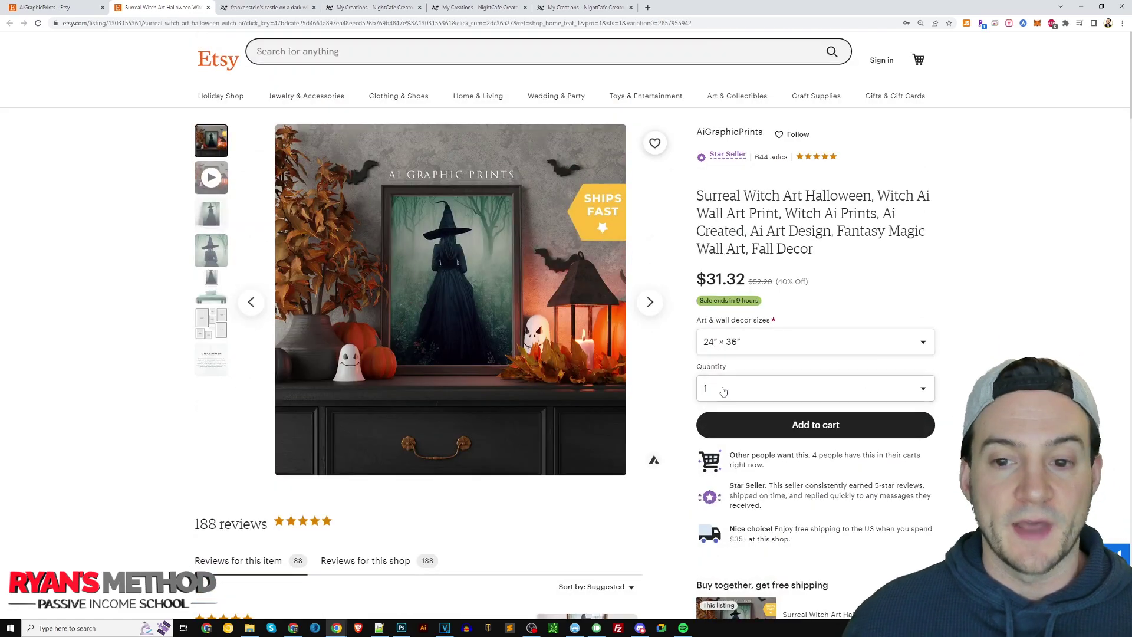
View the witch listing's frame size chart, main mockup photo and product video in the gallery
click(222, 326)
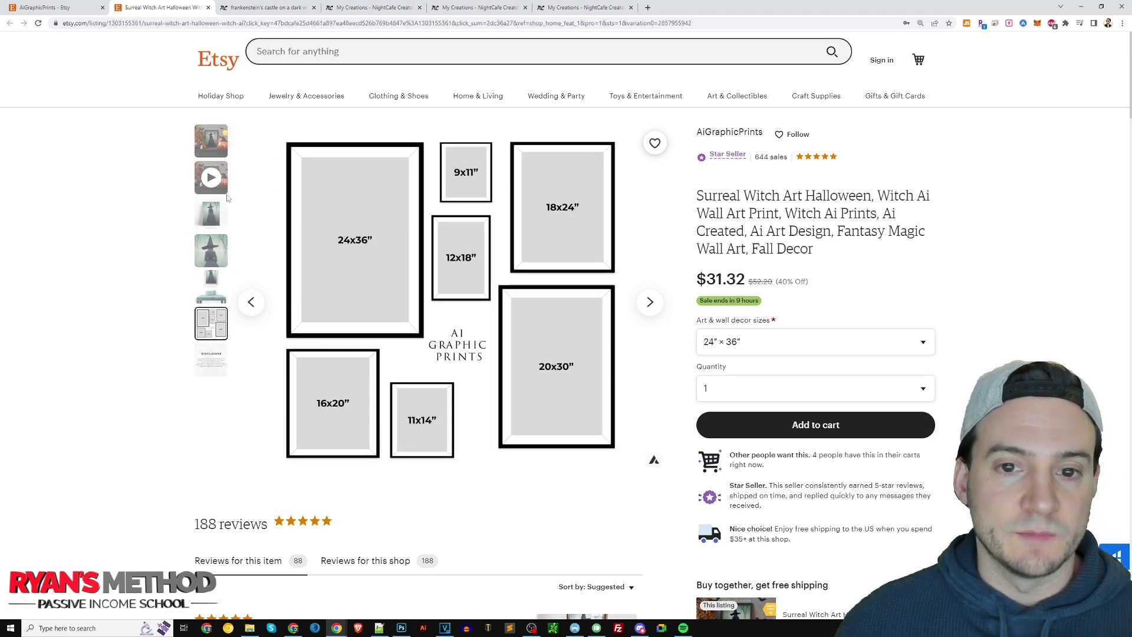
click(210, 144)
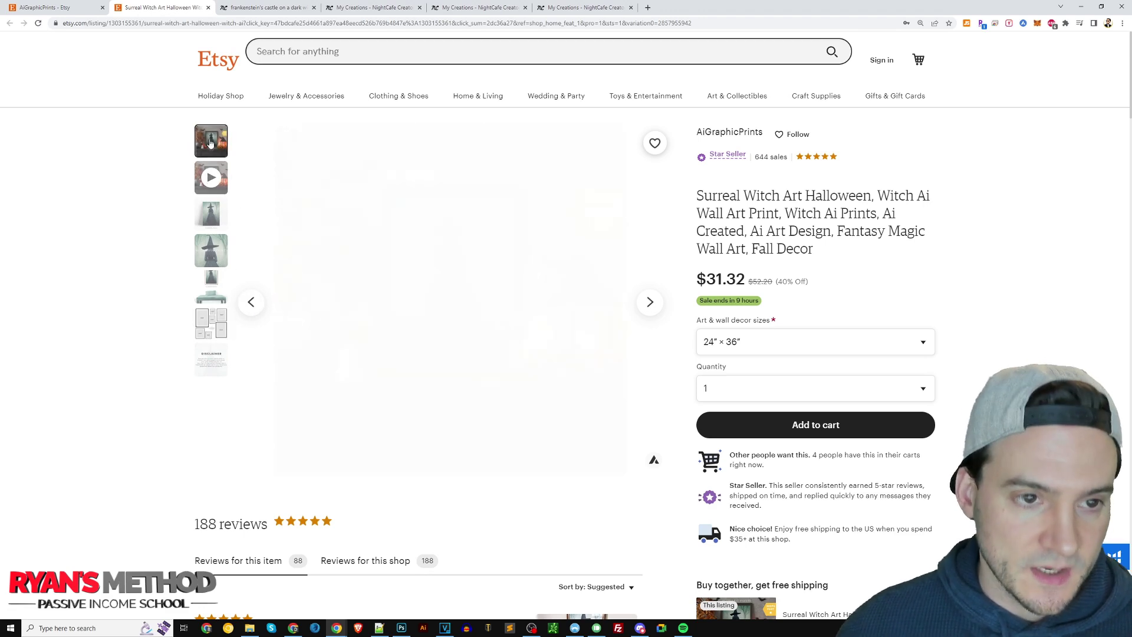
click(212, 180)
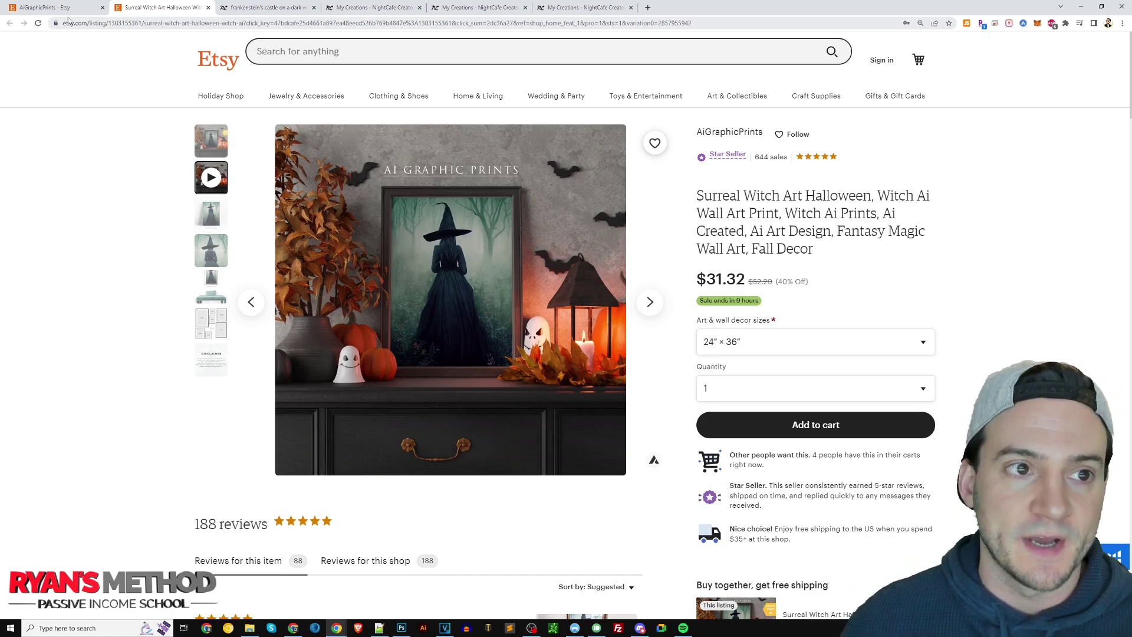
Return to the AiGraphicPrints shop page and look over its banner and items again
click(47, 7)
scroll(79, 186, up, 10)
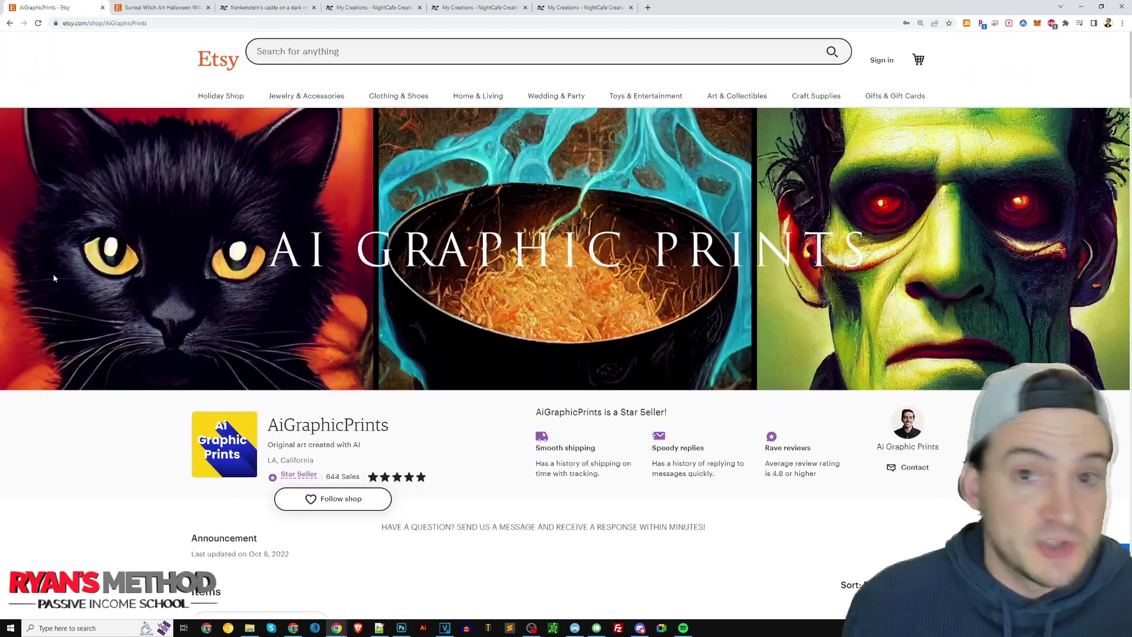
scroll(71, 318, down, 10)
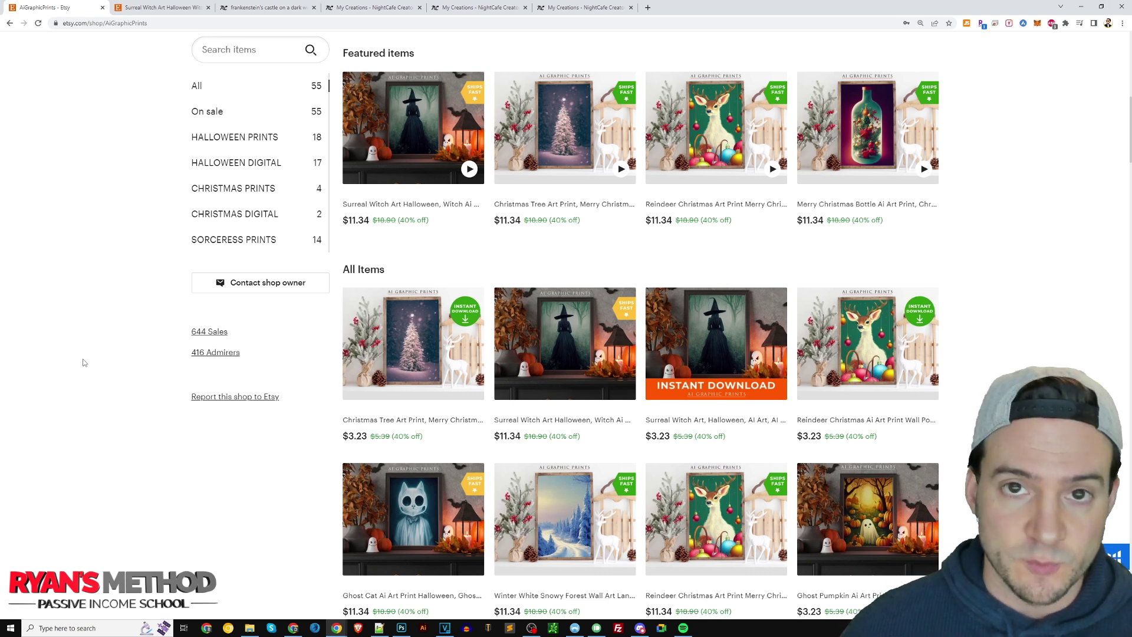
Switch to the Frankenstein's castle artwork in NightCafe, view the My Creations list separately and close it
click(248, 9)
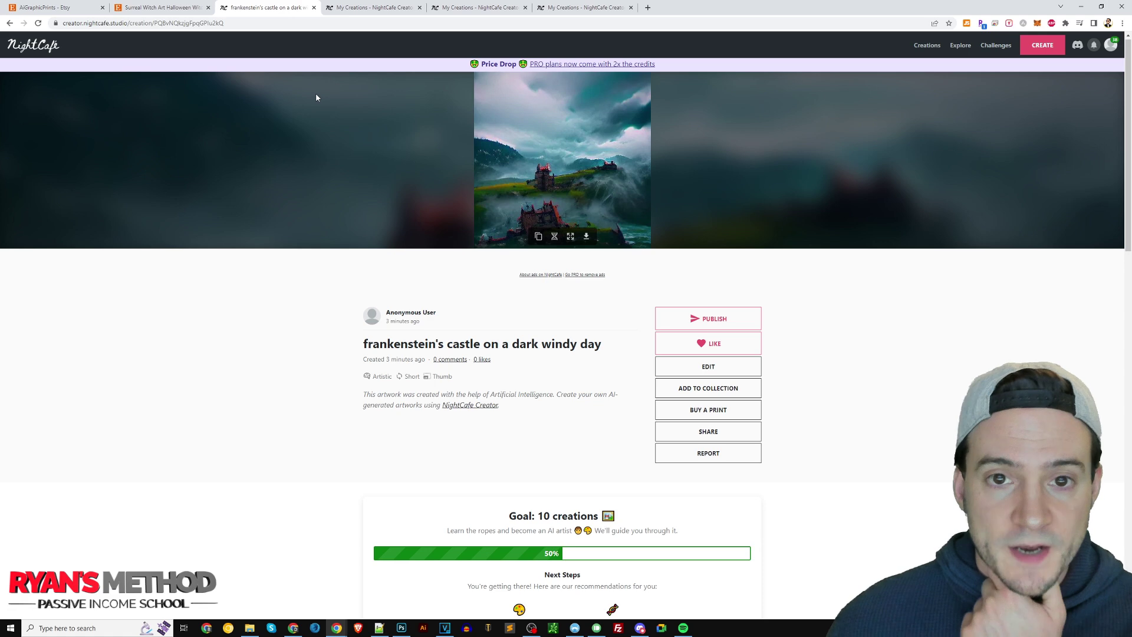
click(54, 47)
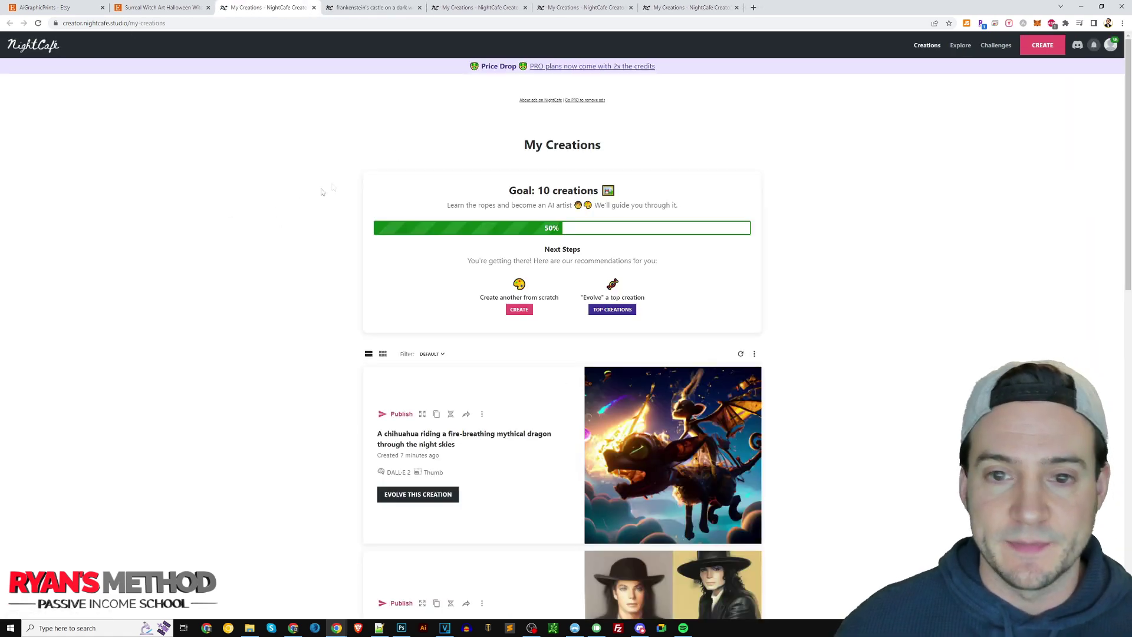
scroll(331, 211, down, 4)
scroll(336, 197, up, 4)
key(ctrl+w)
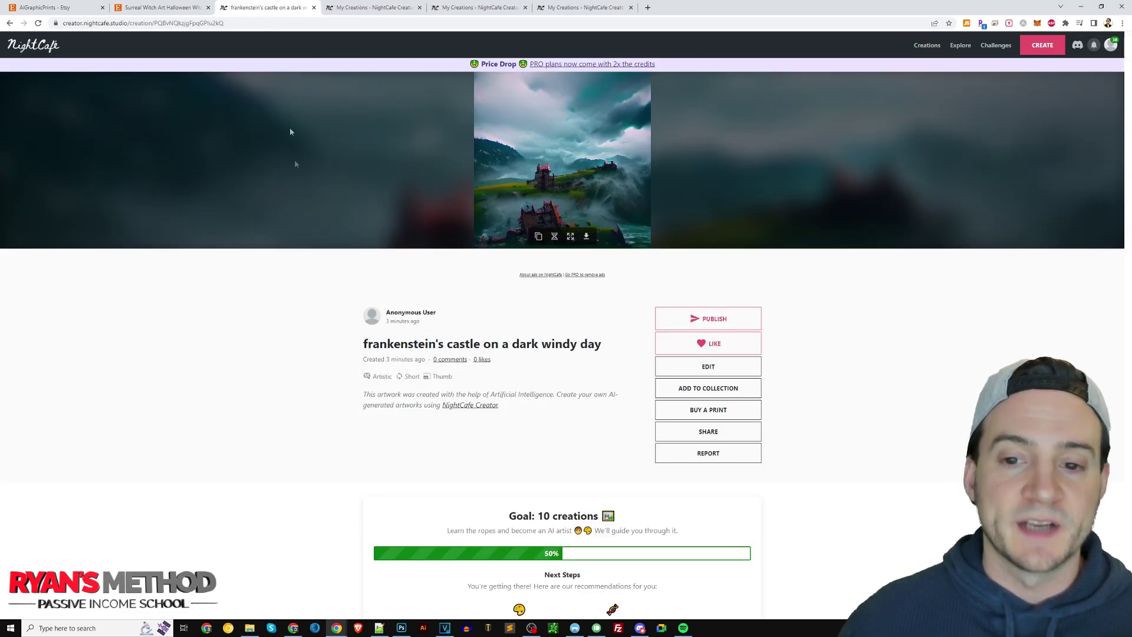
Inspect the "frankenstein's castle on a dark windy day" artwork up close on its creation page
scroll(250, 218, up, 4)
scroll(234, 256, up, 2)
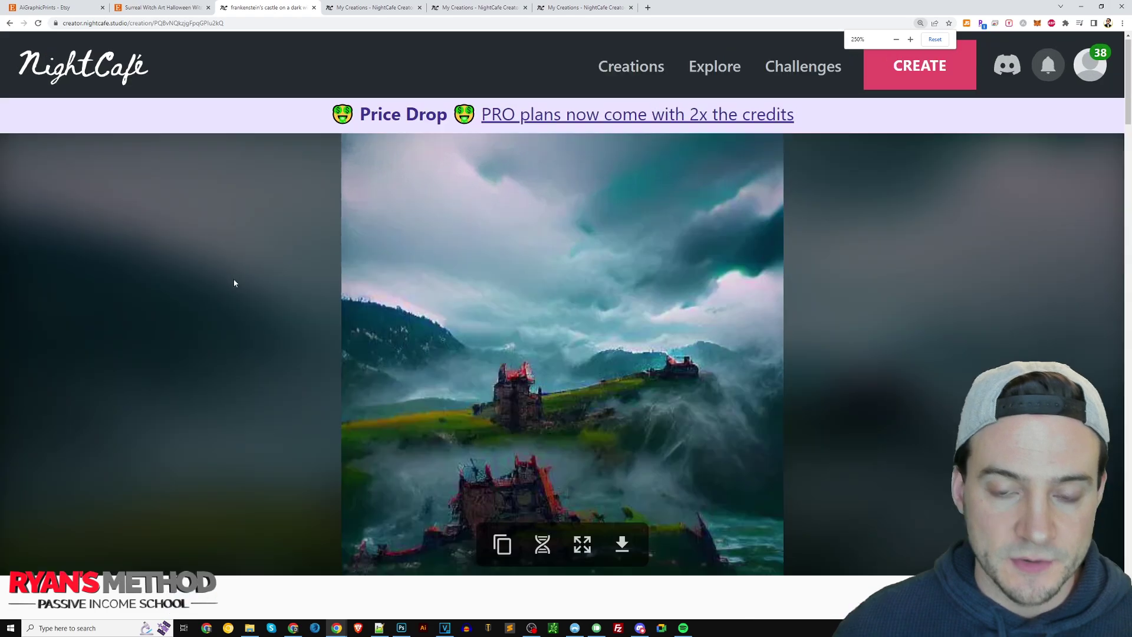
scroll(277, 220, down, 6)
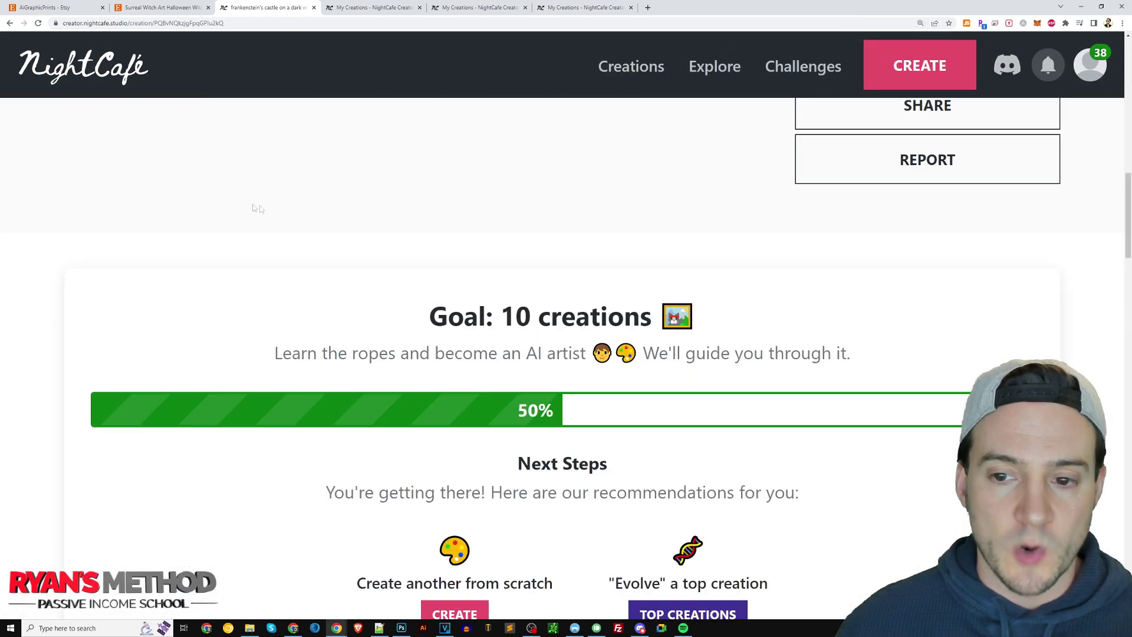
scroll(248, 210, up, 6)
scroll(314, 204, down, 2)
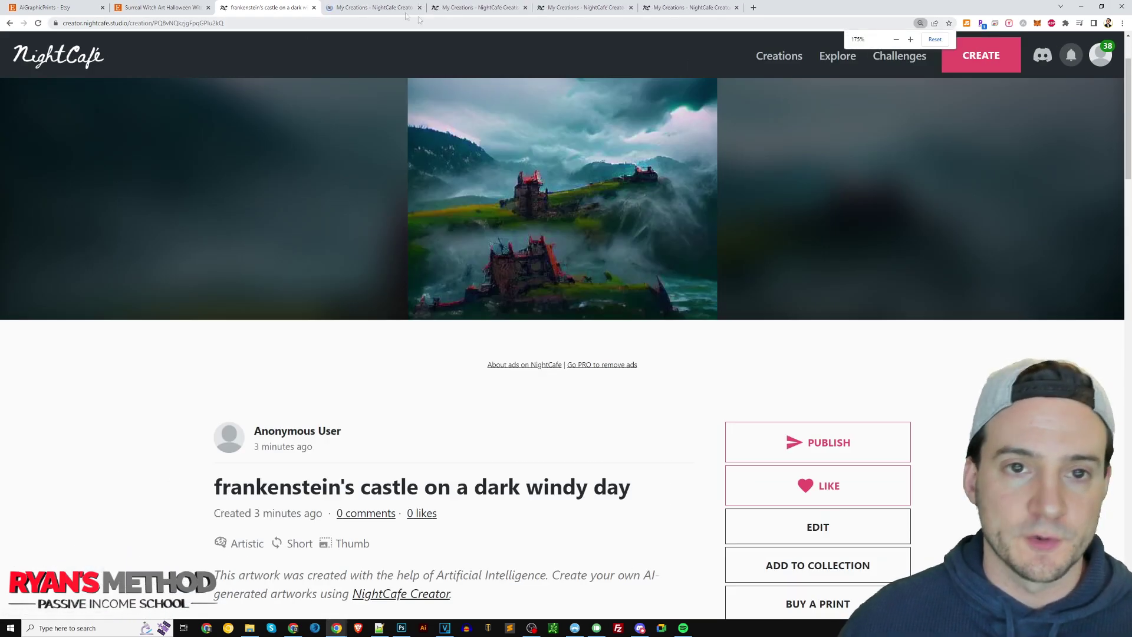
Start a new NightCafe creation and review the Stable, DALL·E 2, Coherent, Artistic and Style Transfer methods
key(ctrl+shift+t)
click(1009, 58)
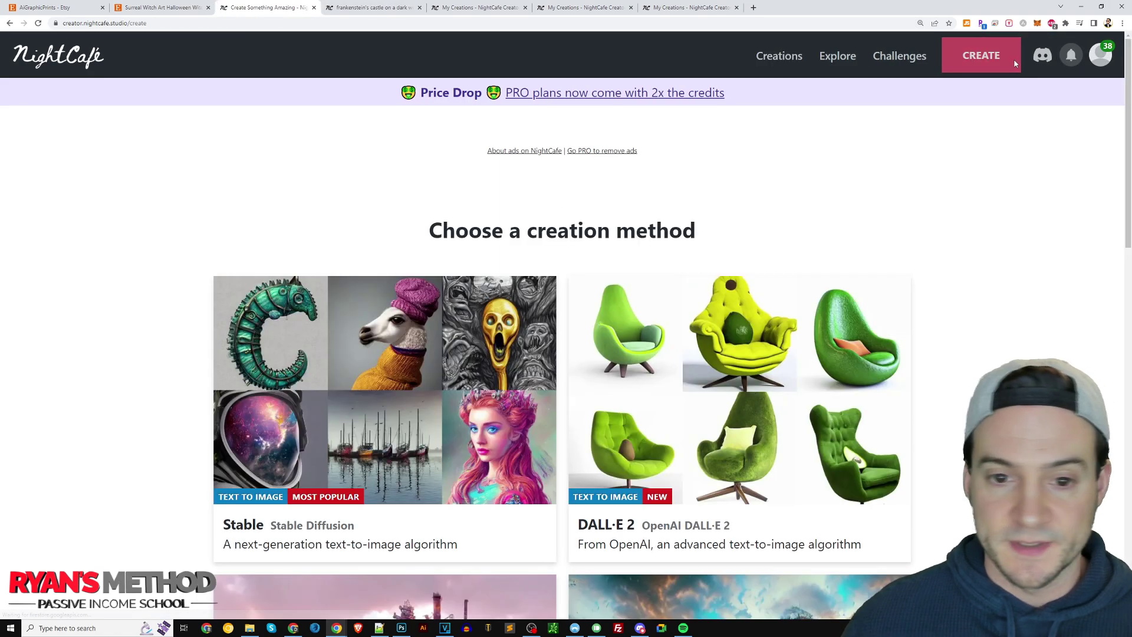
scroll(957, 162, down, 2)
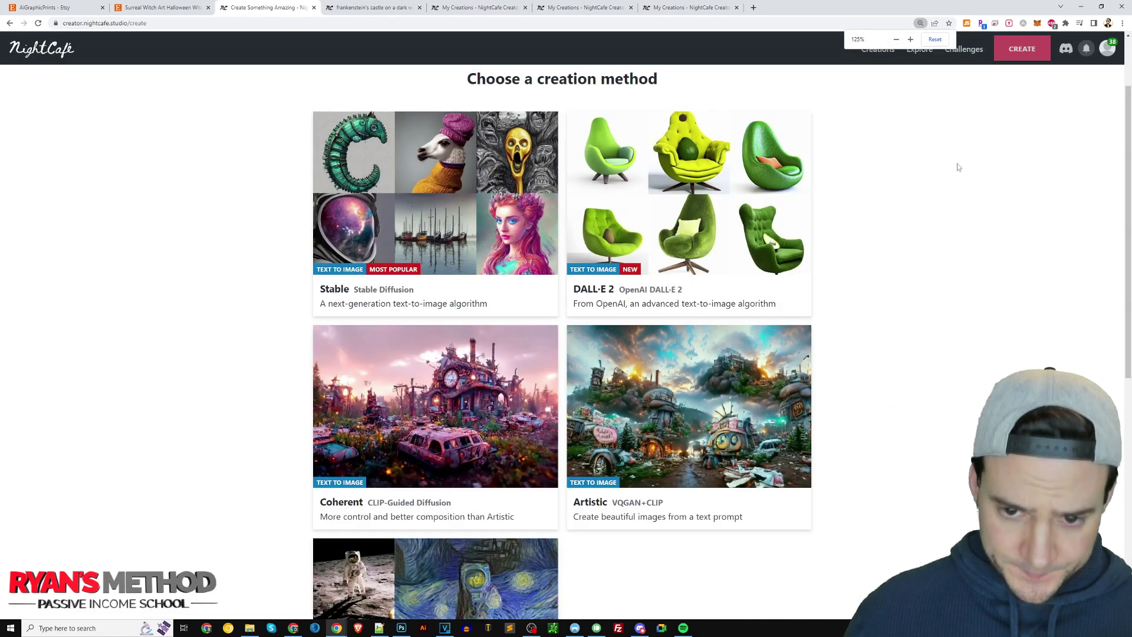
scroll(1061, 225, down, 1)
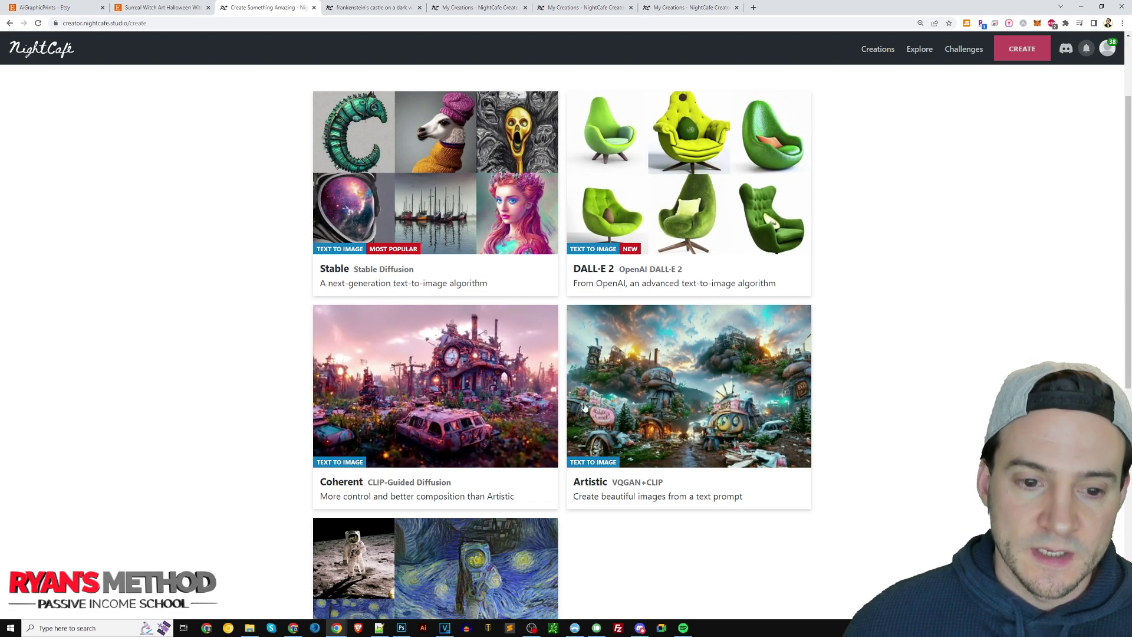
scroll(600, 480, down, 2)
scroll(631, 421, down, 2)
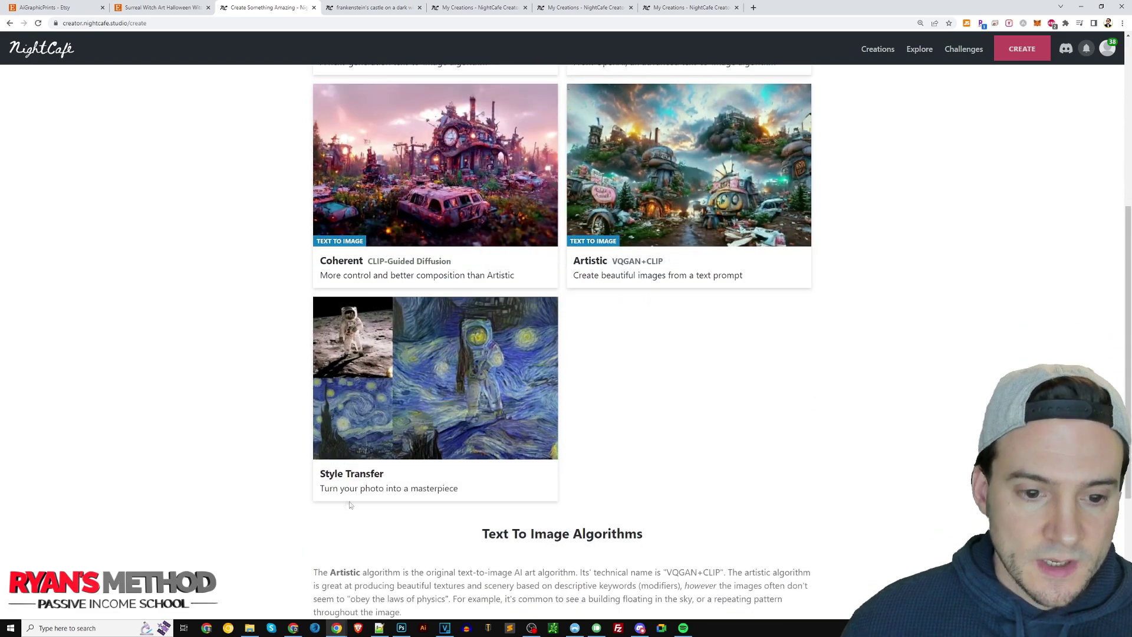
scroll(339, 417, up, 5)
scroll(340, 417, up, 1)
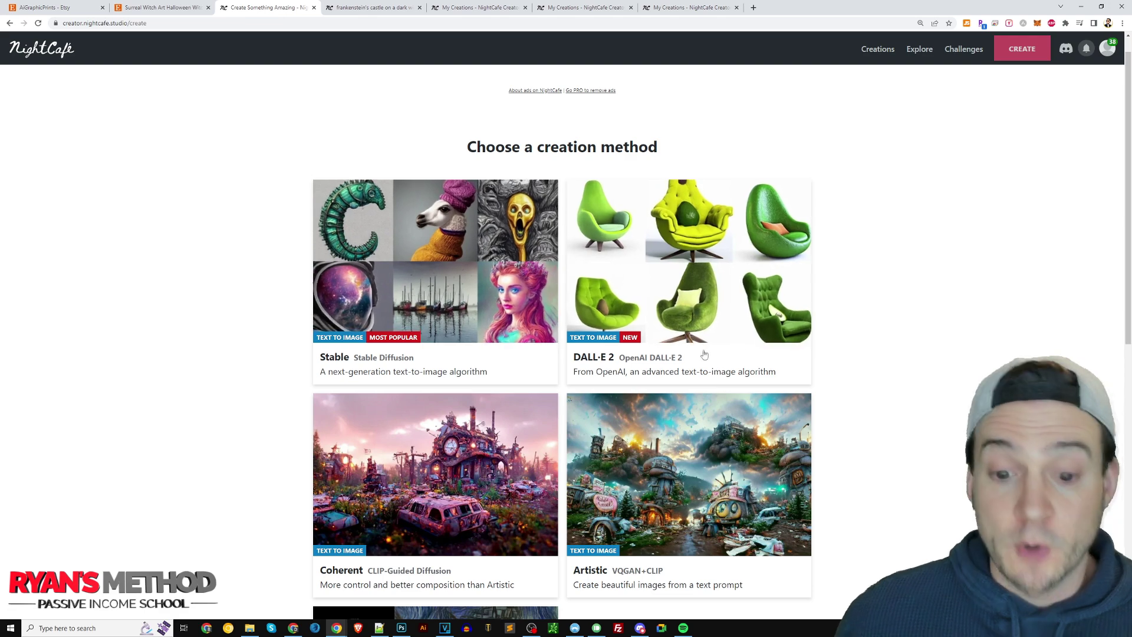
scroll(829, 339, down, 2)
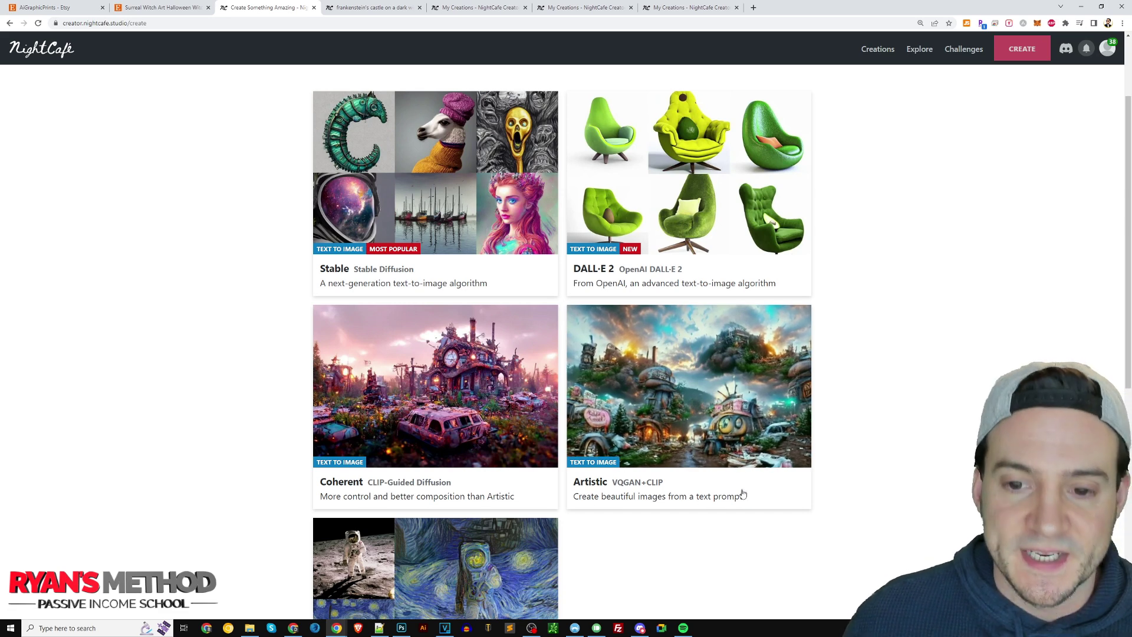
Go back to the Frankenstein's castle creation and examine its details, wall print preview and progress images section
click(372, 8)
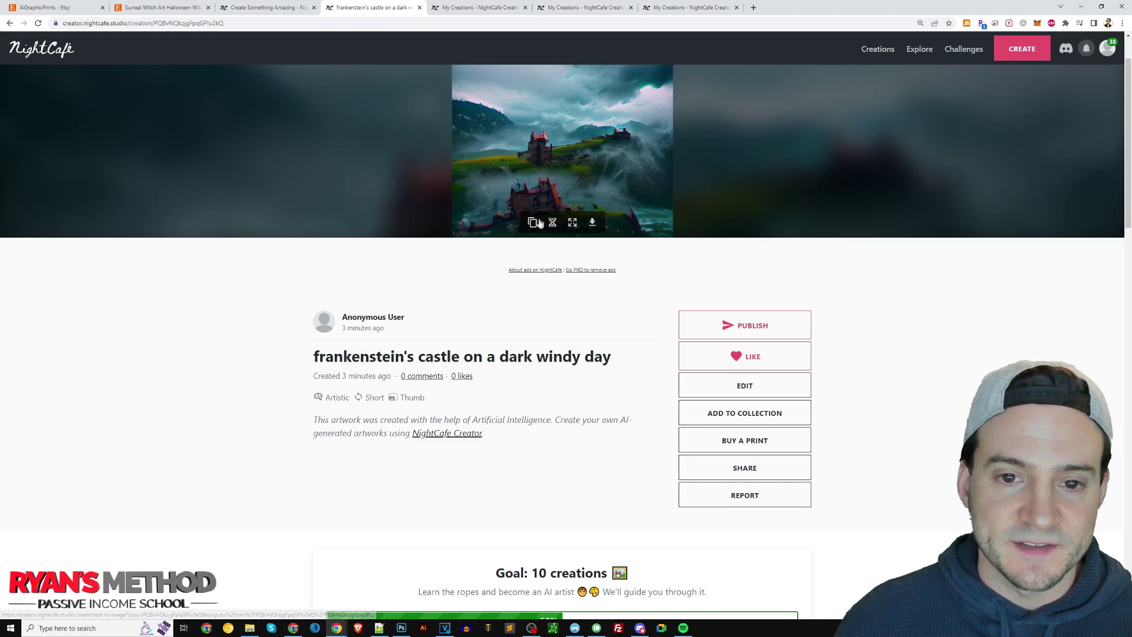
scroll(478, 175, down, 3)
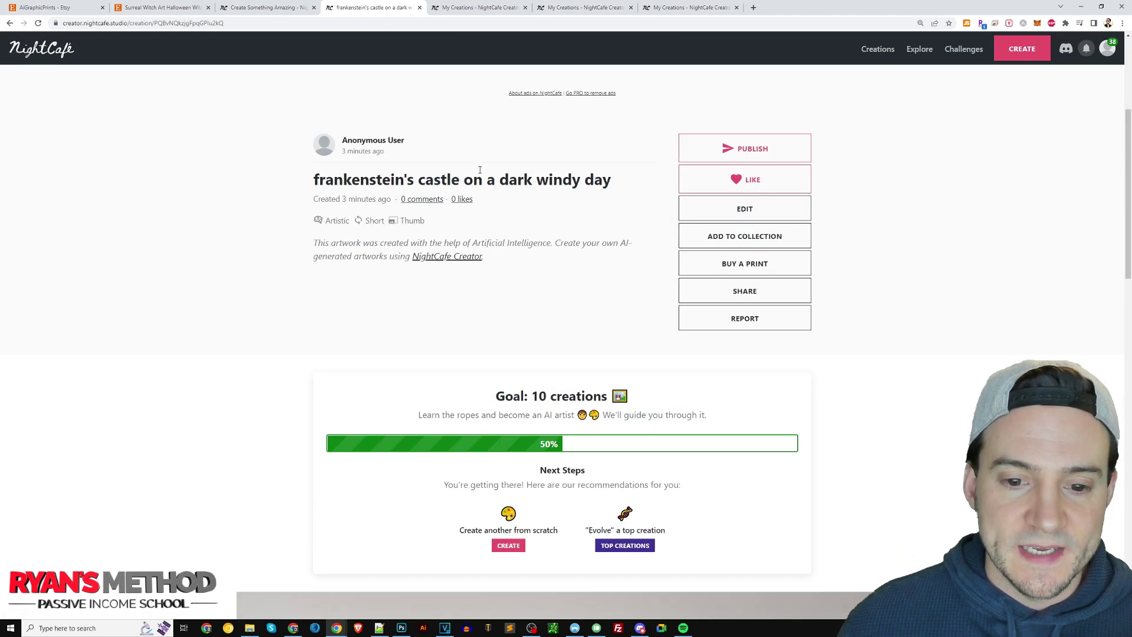
scroll(499, 193, down, 9)
scroll(499, 193, down, 5)
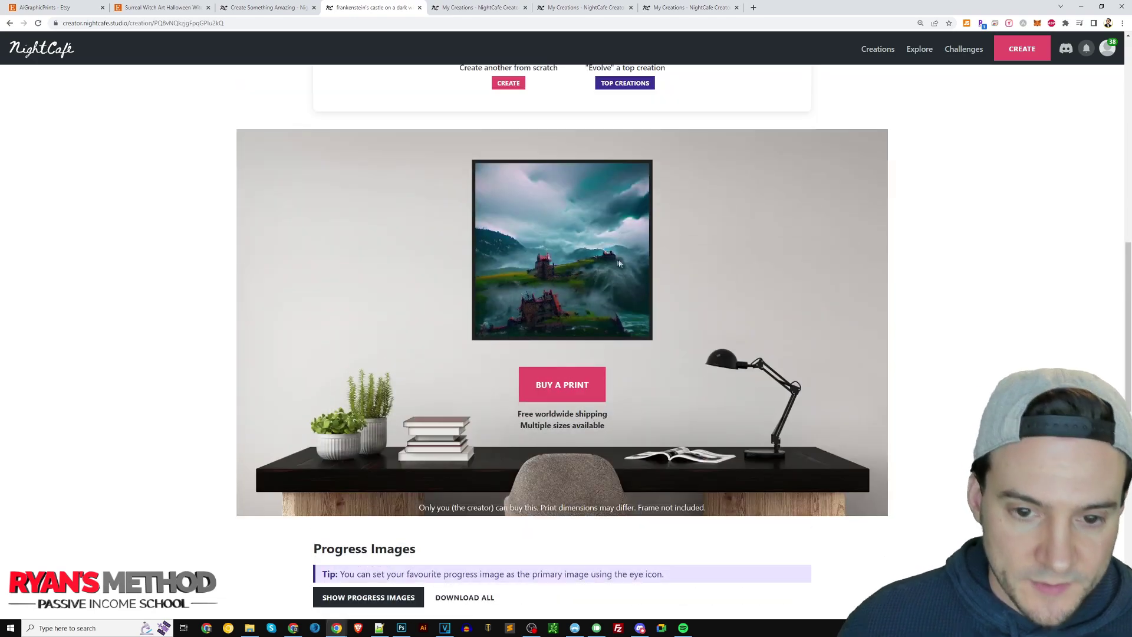
scroll(617, 262, down, 5)
scroll(602, 261, up, 2)
scroll(601, 257, up, 3)
scroll(600, 256, up, 10)
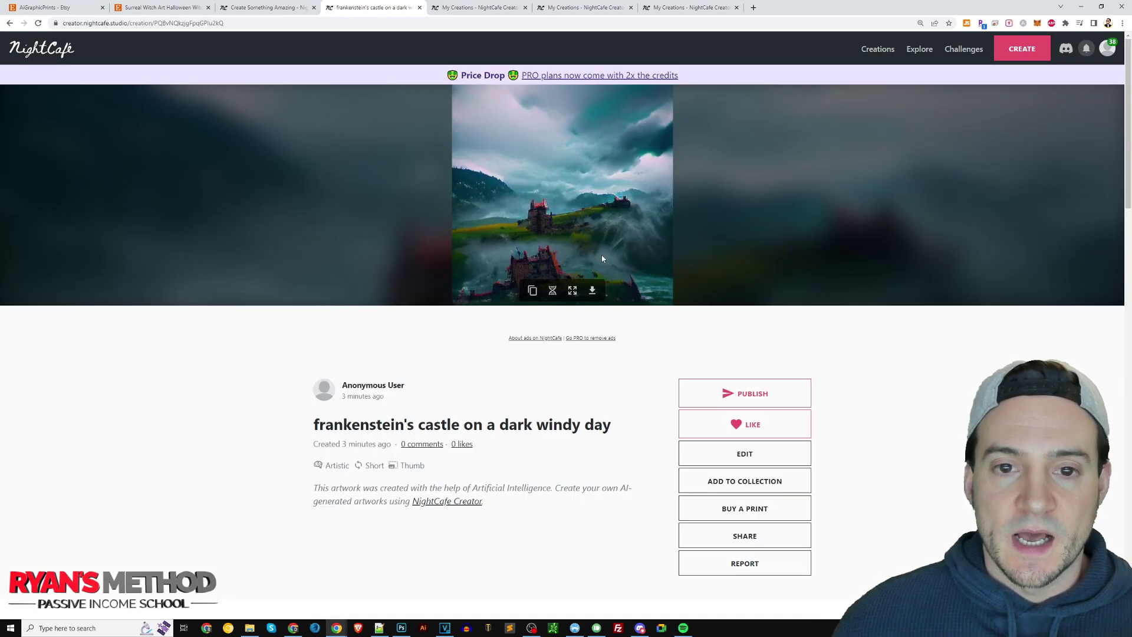
View the Frankenstein's castle artwork up close, and revisit the AiGraphicPrints Etsy shop to look over its featured prints
scroll(583, 236, up, 6)
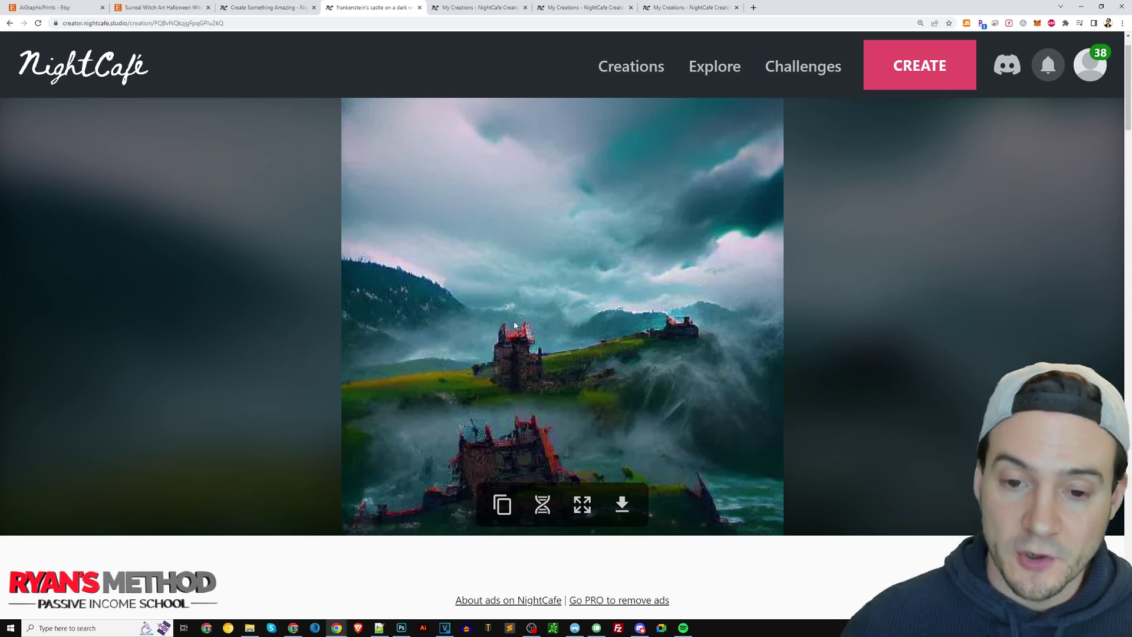
scroll(514, 323, down, 3)
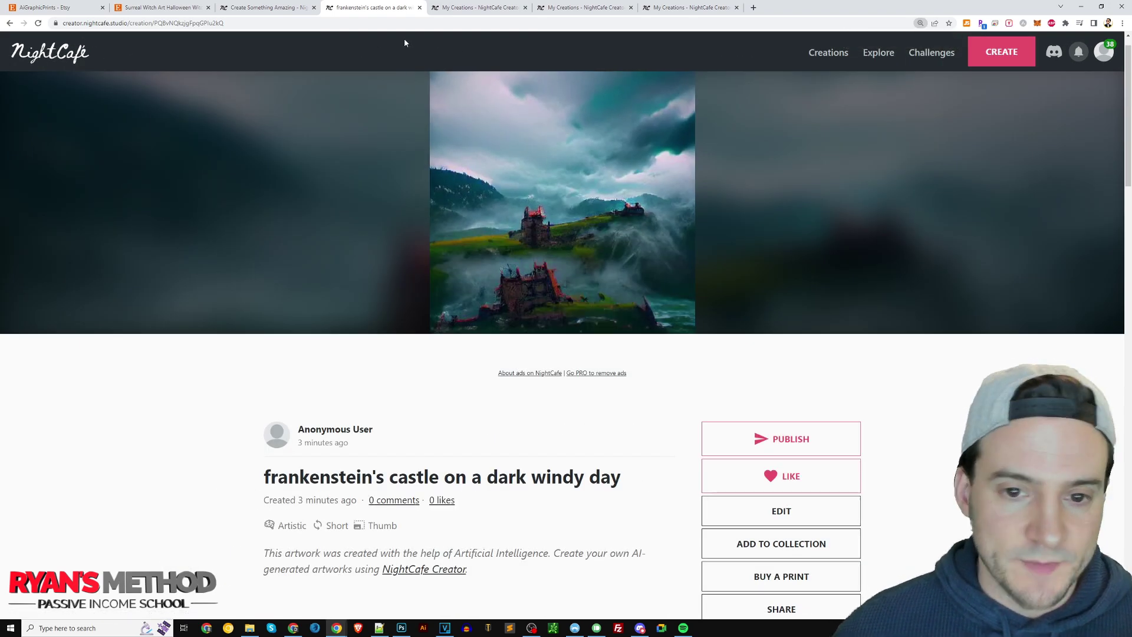
click(83, 8)
scroll(769, 357, up, 10)
scroll(769, 356, down, 5)
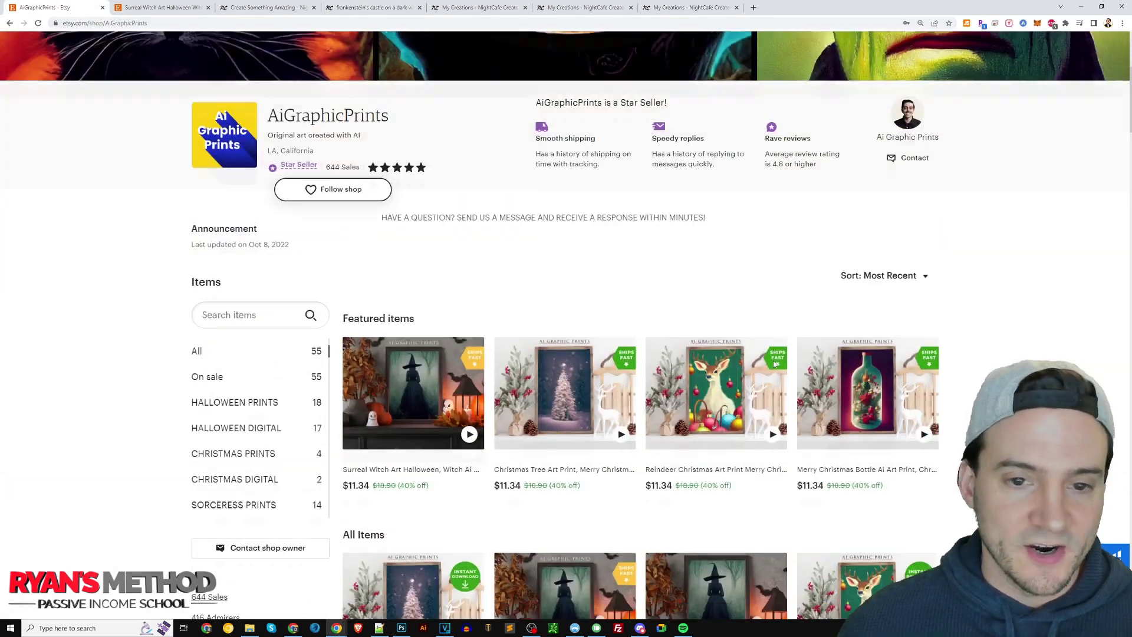
scroll(775, 364, down, 3)
Check NightCafe's creation methods against the Frankenstein's castle artwork, looking in particular at the Coherent and Artistic methods
click(263, 8)
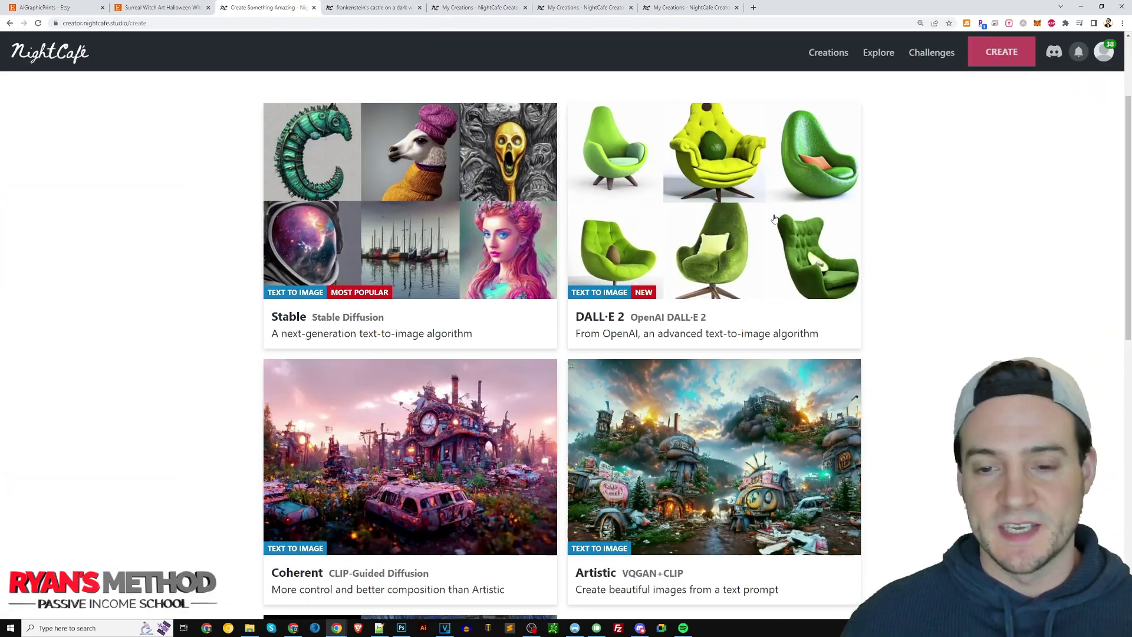
click(372, 8)
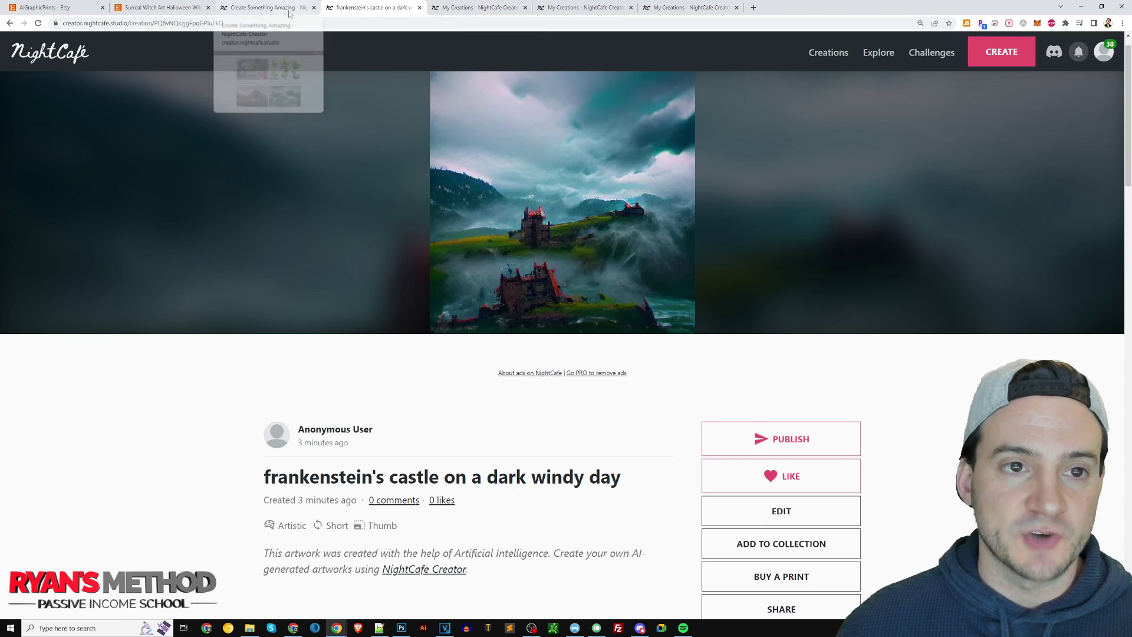
click(265, 8)
scroll(705, 212, down, 2)
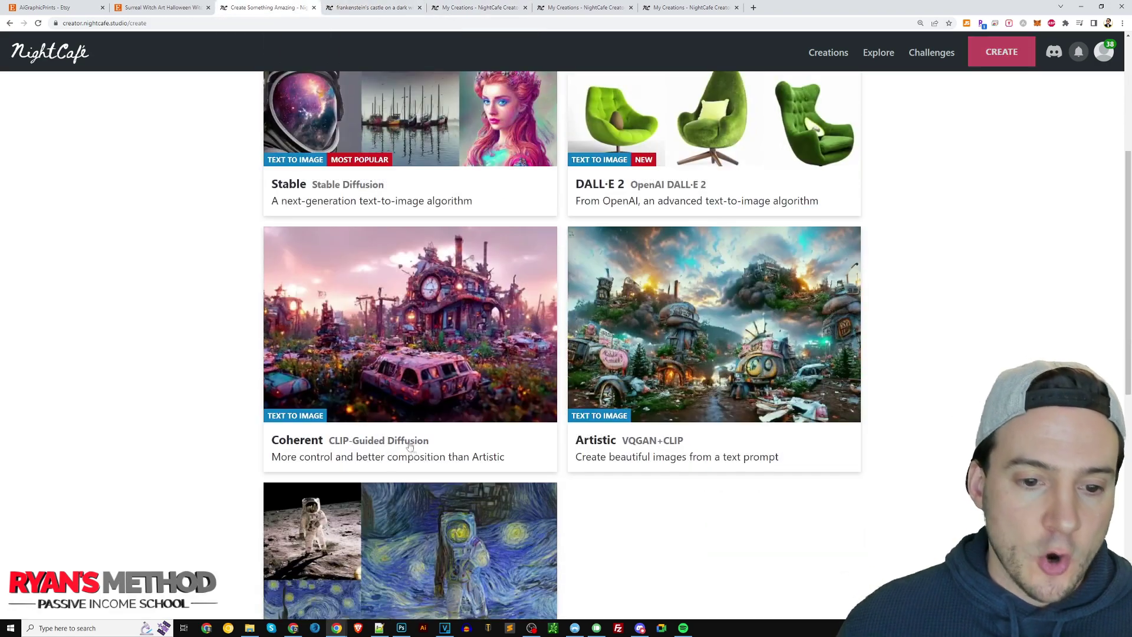
Find the "enchanted candy forest with a witch looking out the window of her mushroom house" piece in My Creations and view it in a separate tab
click(479, 8)
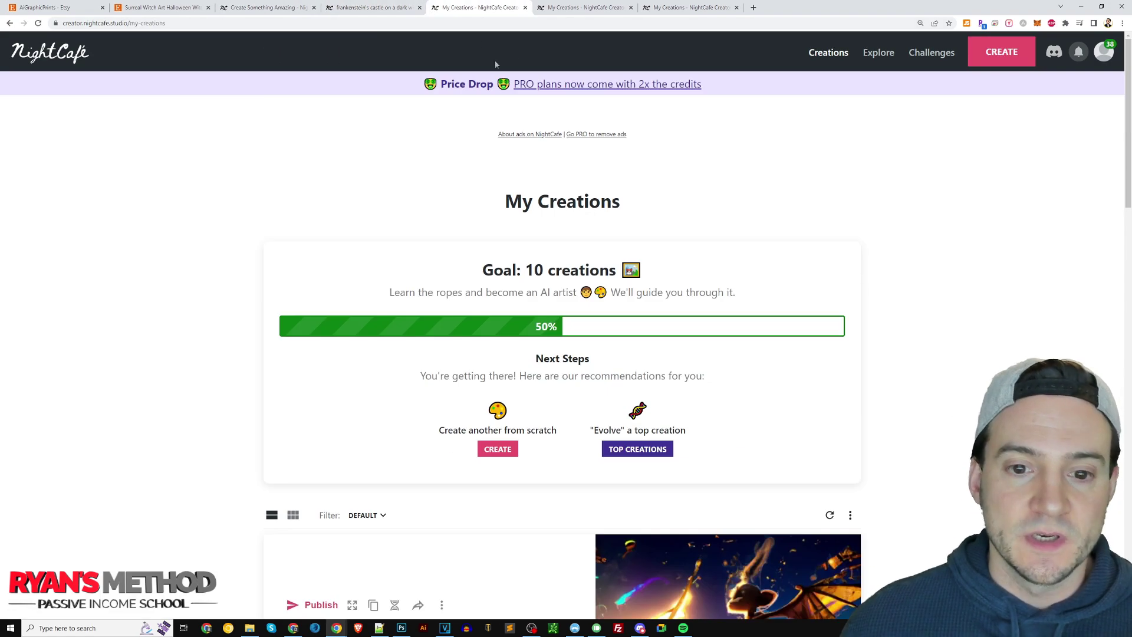
scroll(610, 296, down, 3)
scroll(610, 296, down, 12)
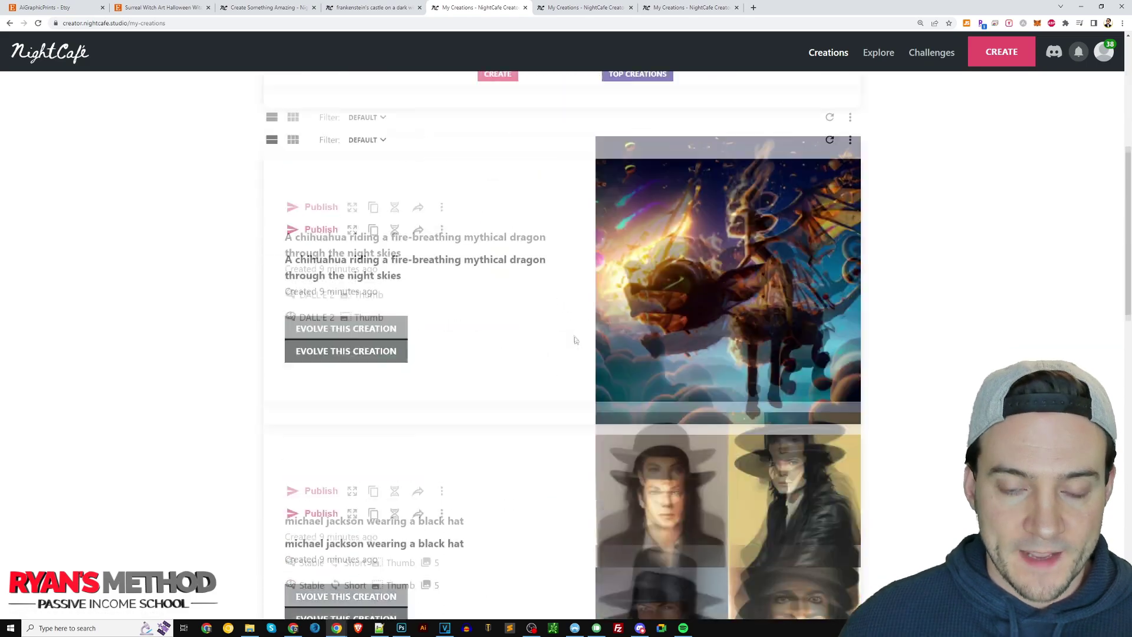
scroll(678, 318, up, 4)
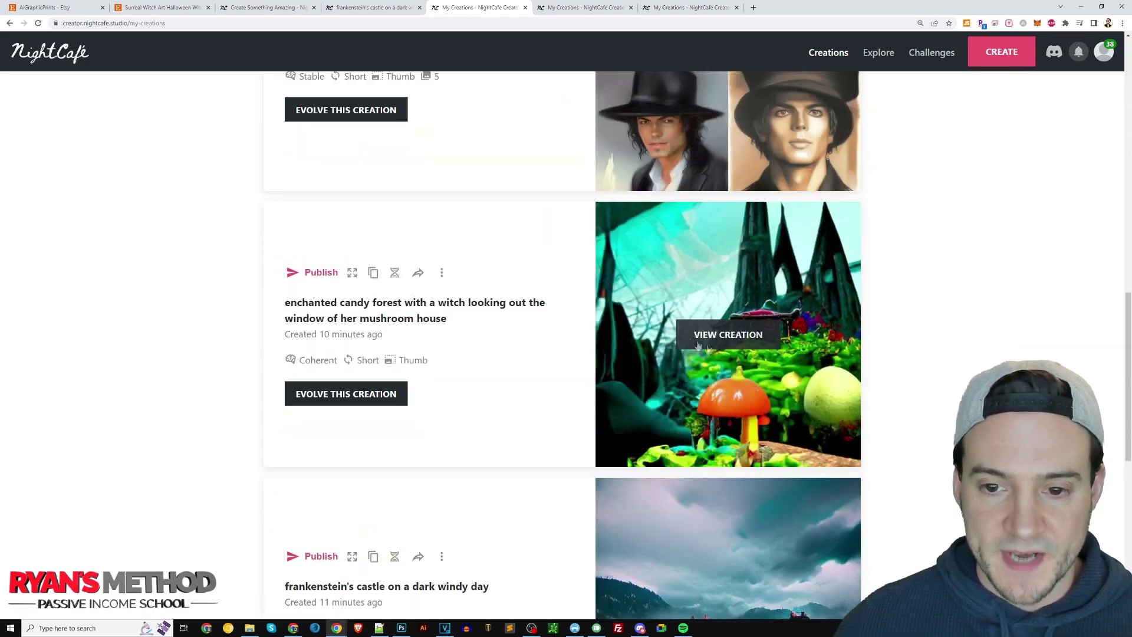
middle_click(737, 340)
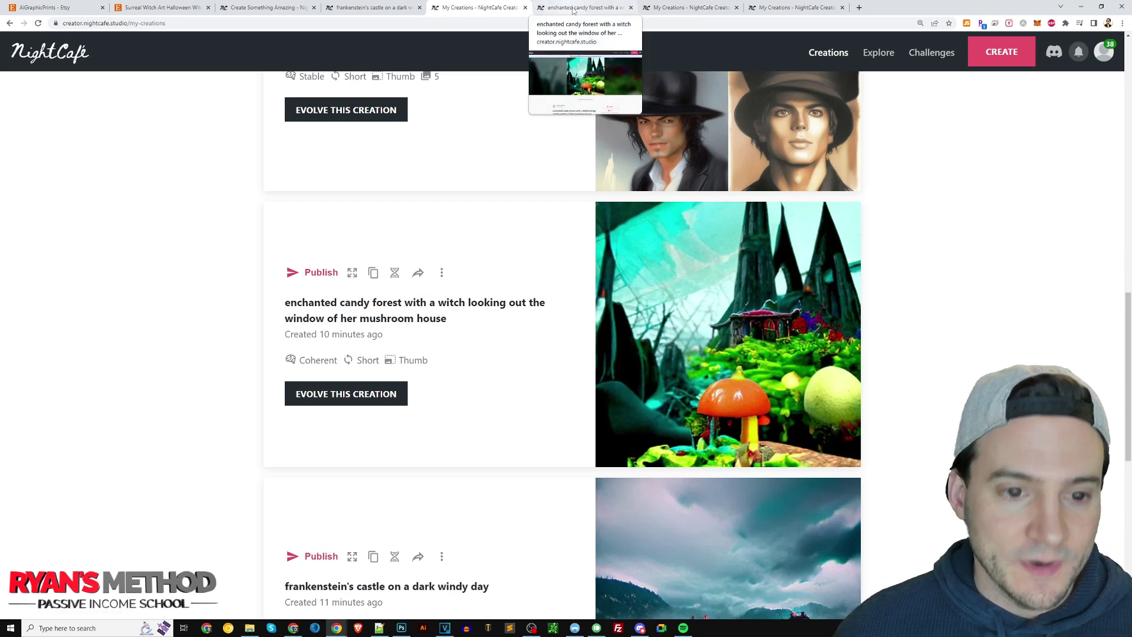
click(573, 8)
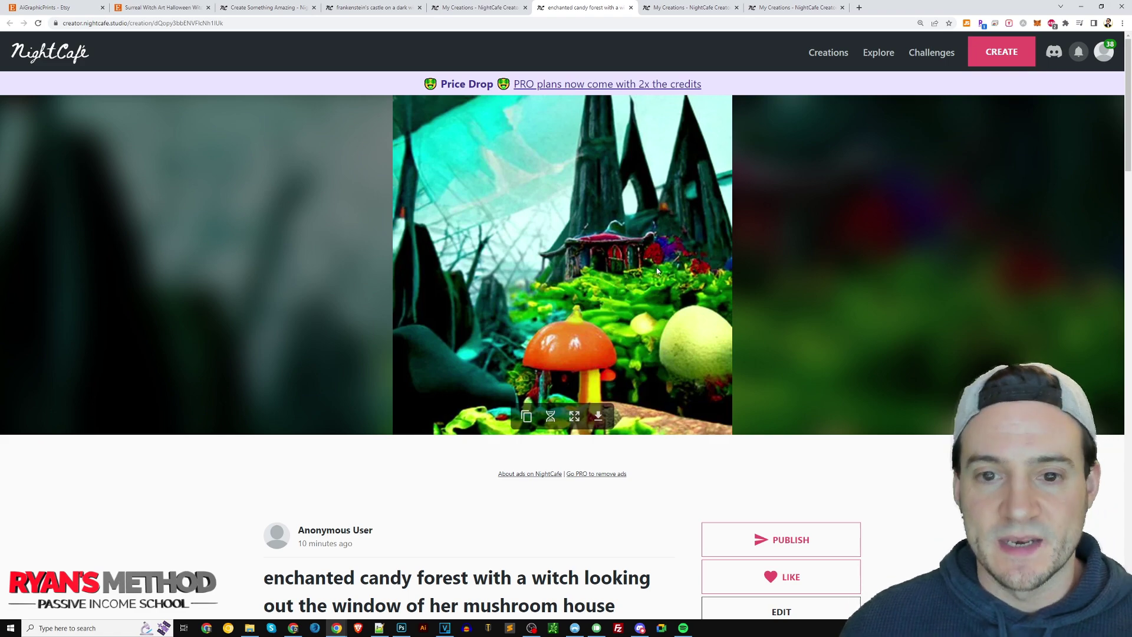
Look through the enchanted candy forest creation page and highlight the opening words of its prompt title
scroll(657, 270, down, 9)
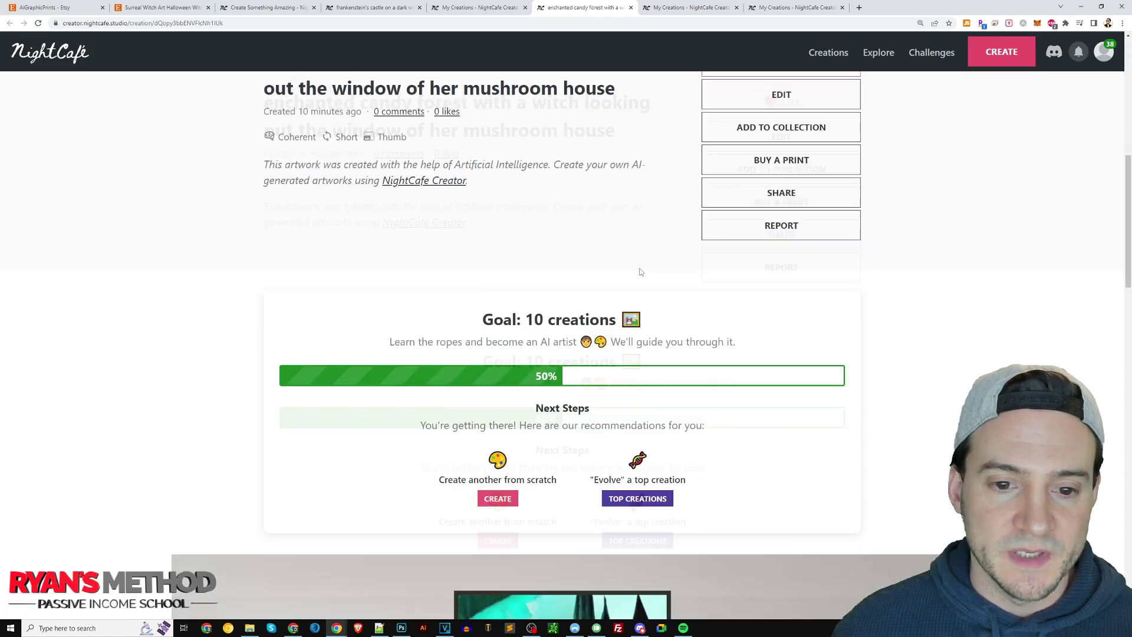
scroll(638, 274, up, 4)
scroll(639, 277, up, 5)
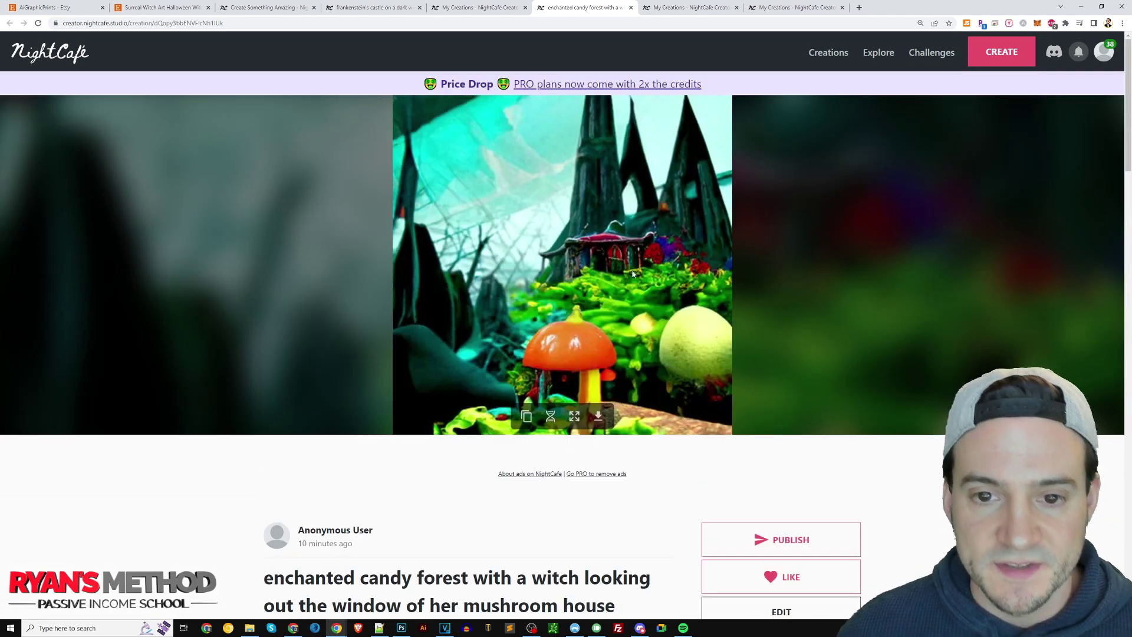
scroll(632, 274, down, 2)
drag(250, 447, 581, 434)
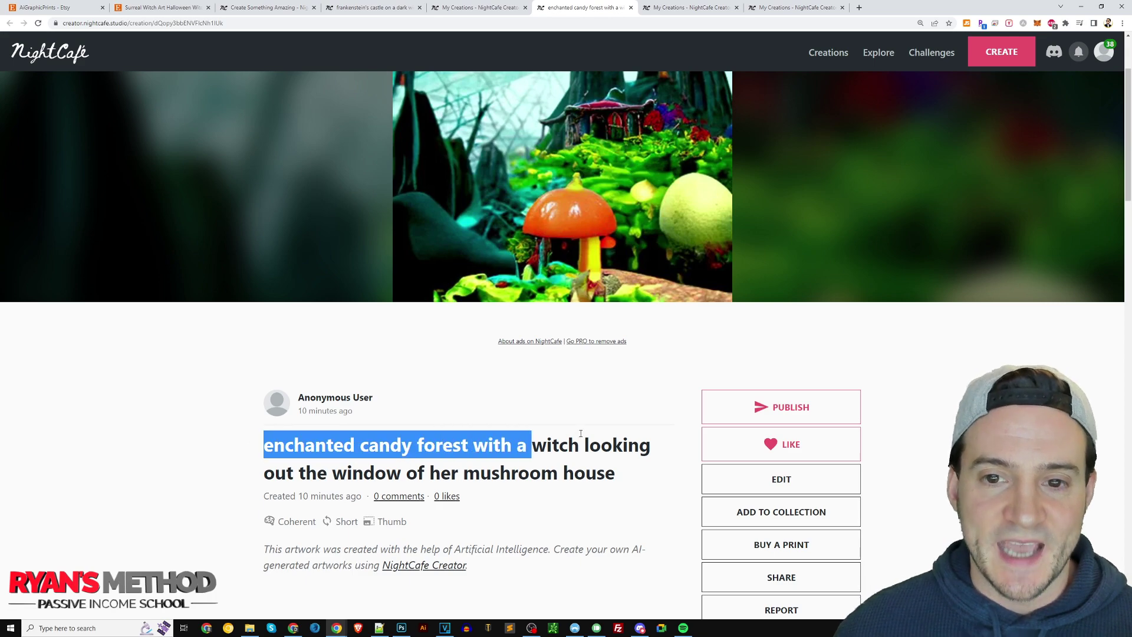
scroll(662, 386, up, 2)
scroll(657, 387, down, 2)
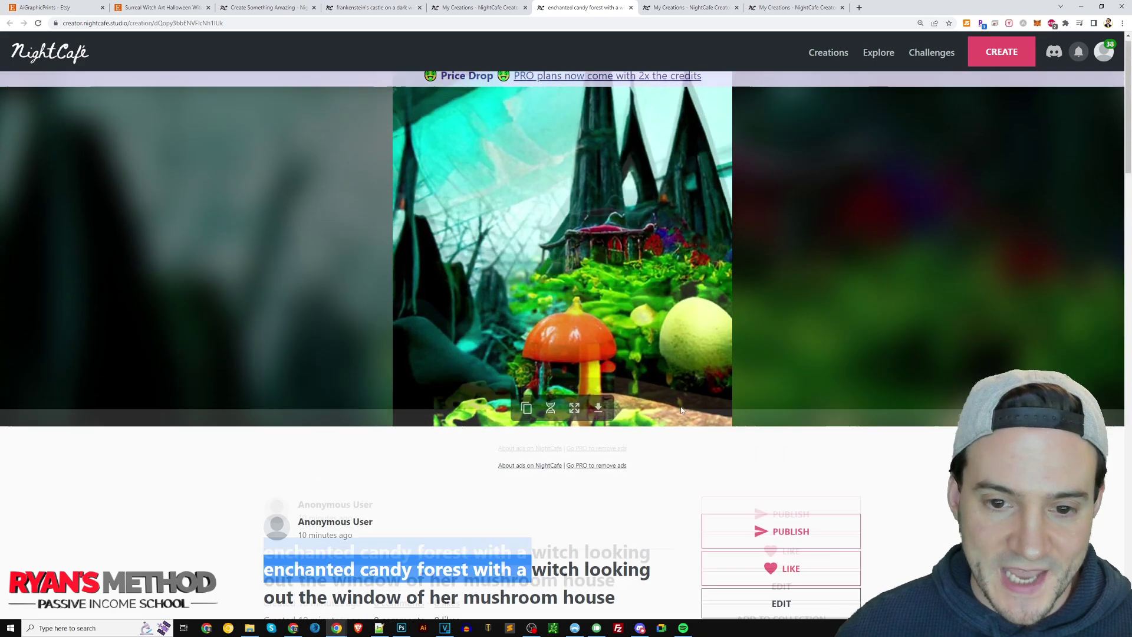
click(610, 409)
scroll(610, 412, up, 2)
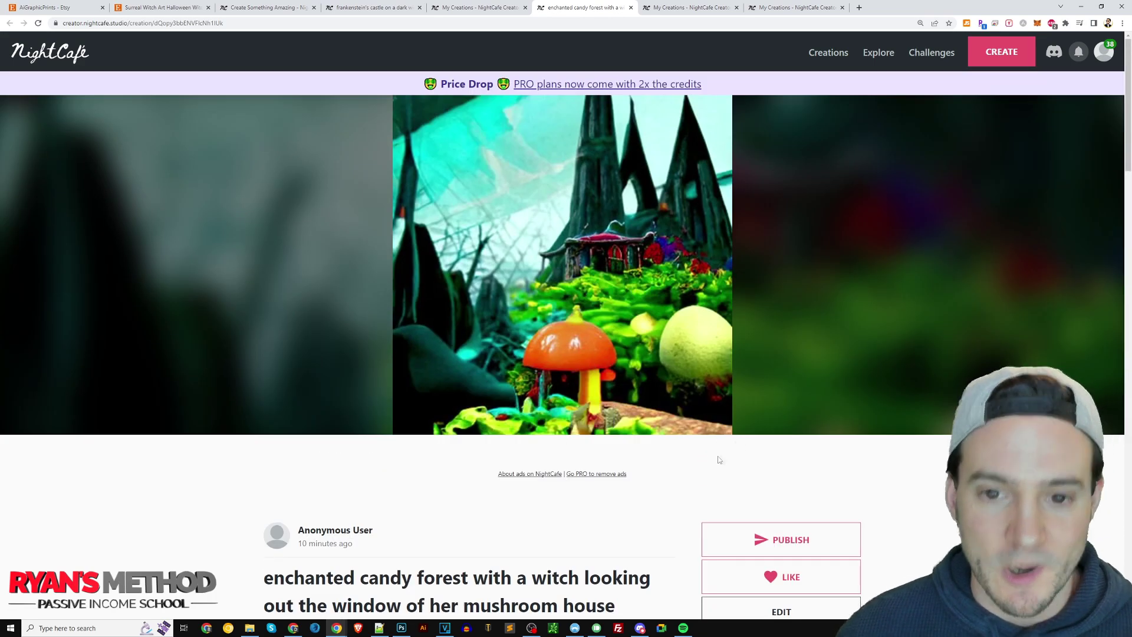
Compare the enchanted candy forest artwork with its full prompt and its method, runtime and resolution details
scroll(731, 415, down, 3)
scroll(652, 391, up, 3)
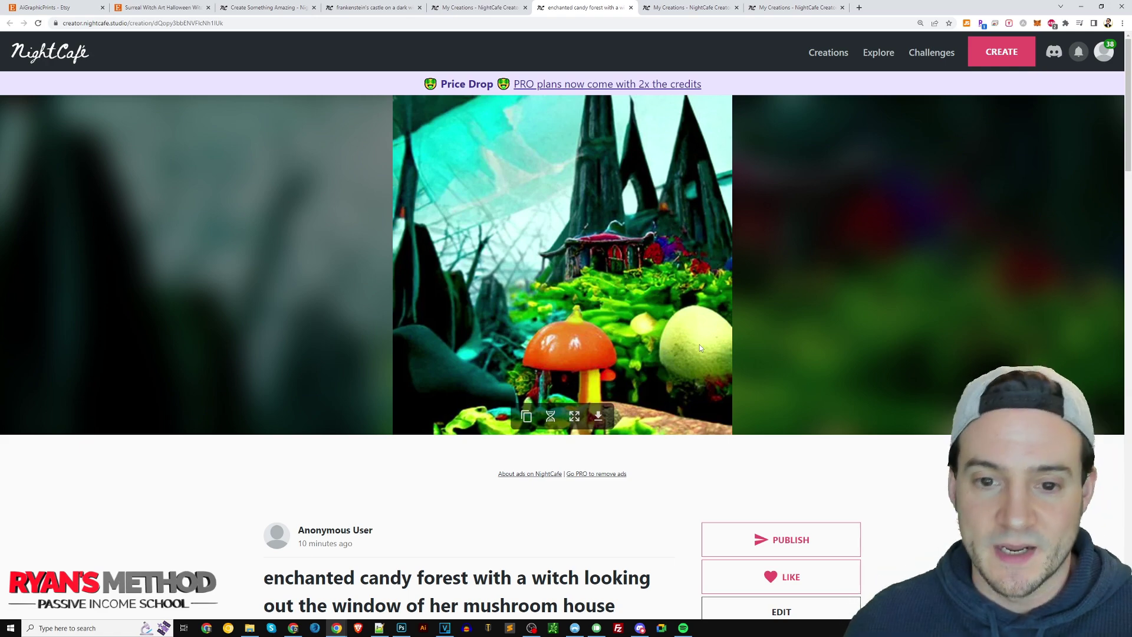
scroll(530, 435, down, 3)
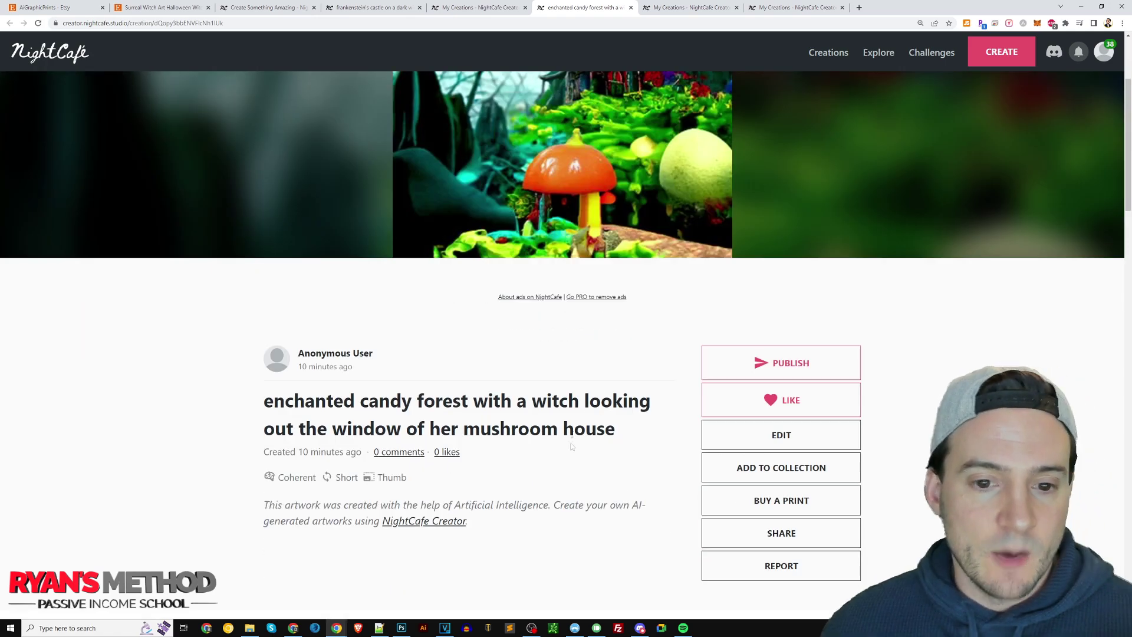
scroll(563, 392, up, 3)
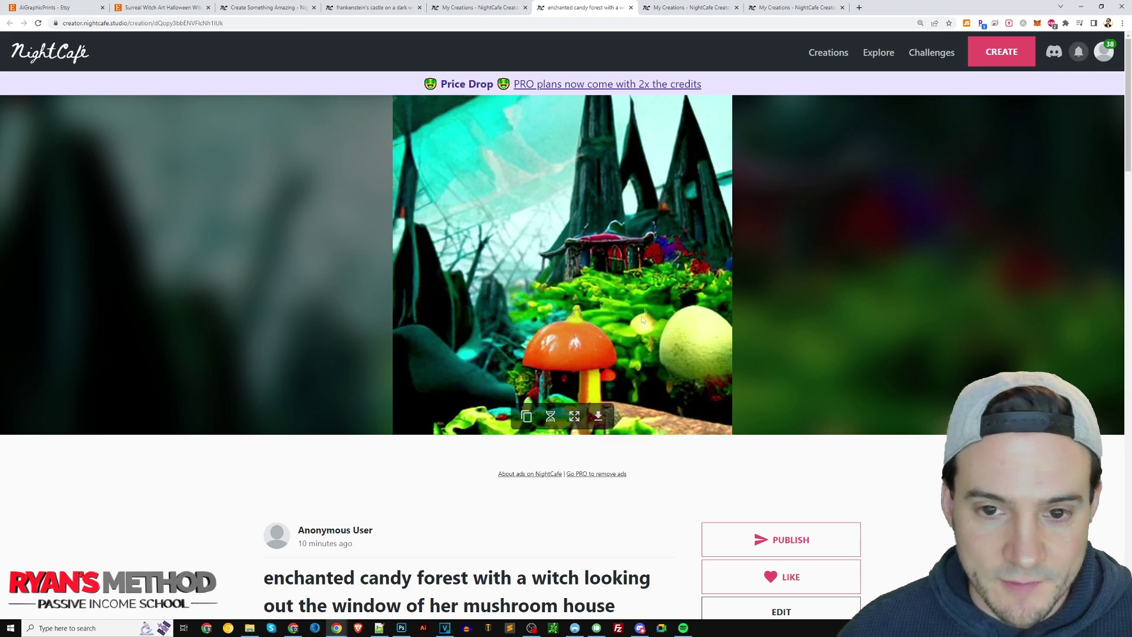
scroll(690, 457, down, 1)
scroll(673, 459, up, 1)
scroll(642, 452, down, 8)
scroll(640, 436, up, 8)
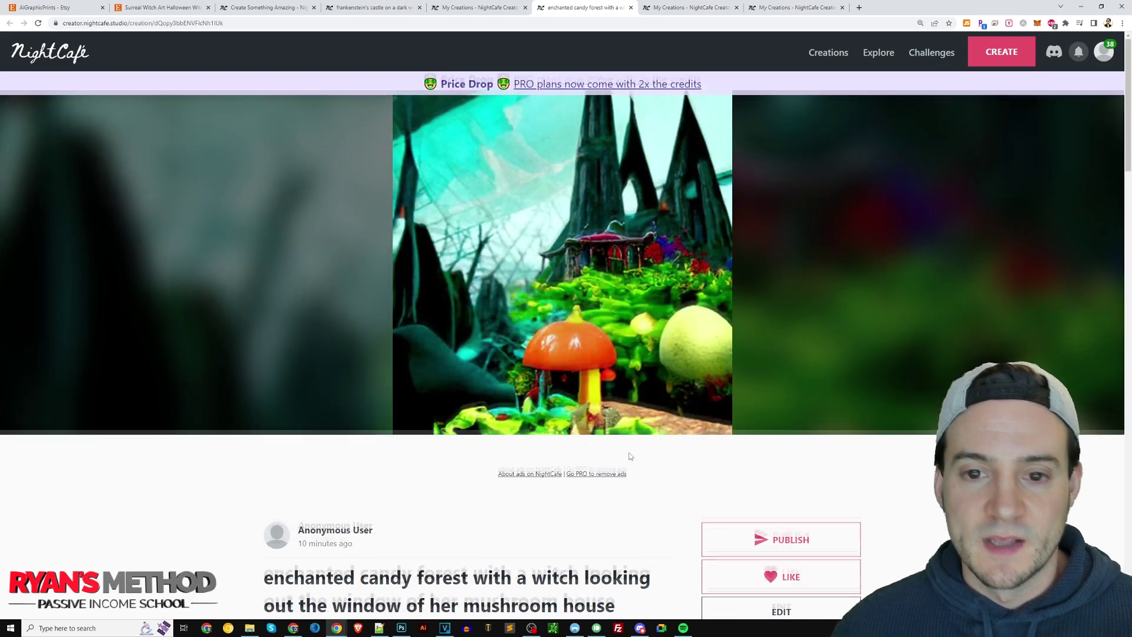
Look at the "michael jackson wearing a black hat" piece in My Creations, and review the list of creation methods again
click(472, 8)
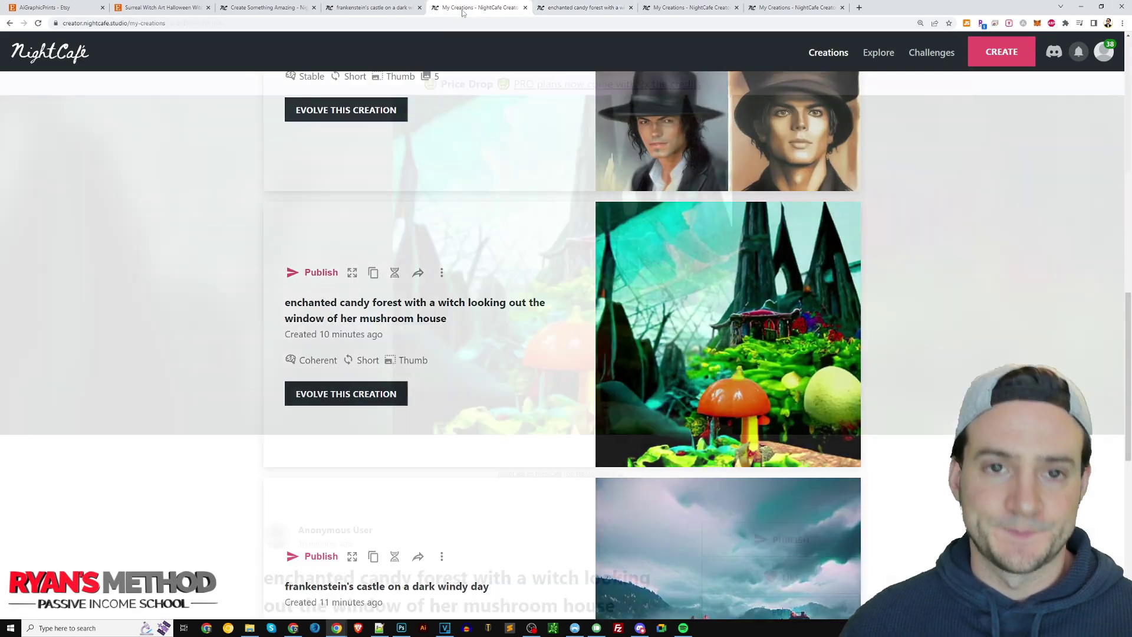
scroll(601, 305, up, 7)
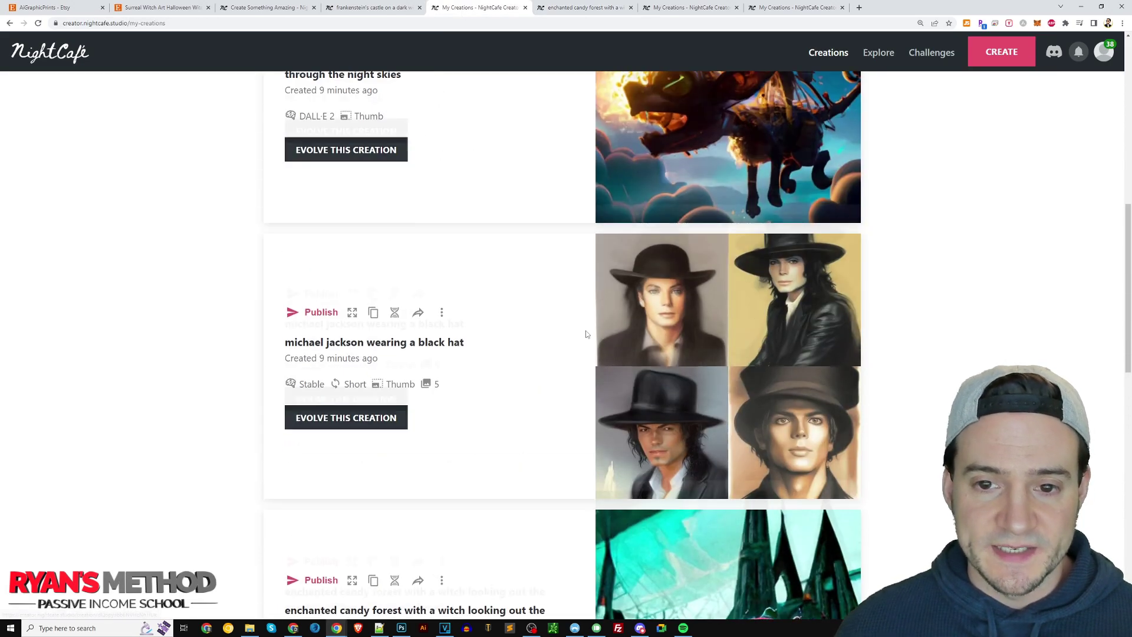
click(265, 7)
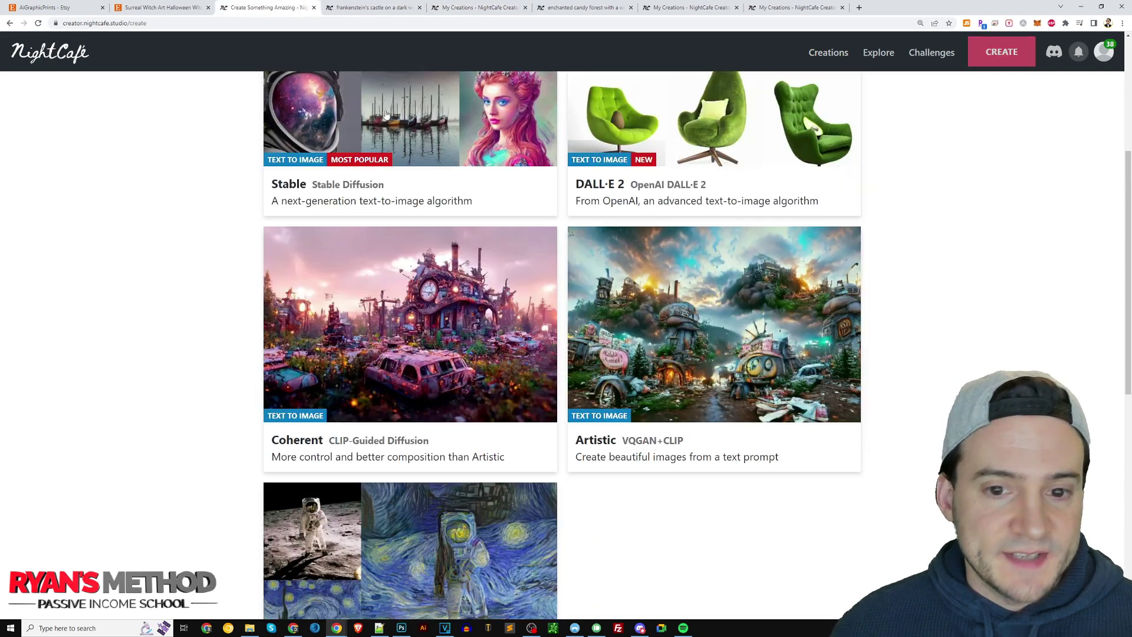
scroll(437, 334, up, 4)
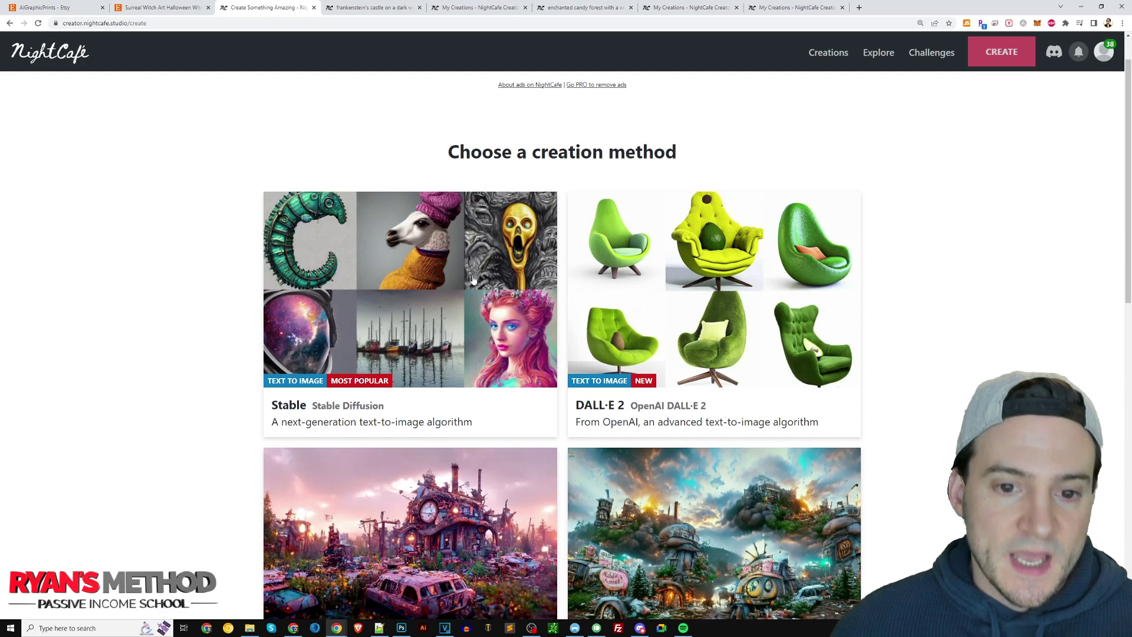
scroll(590, 118, down, 10)
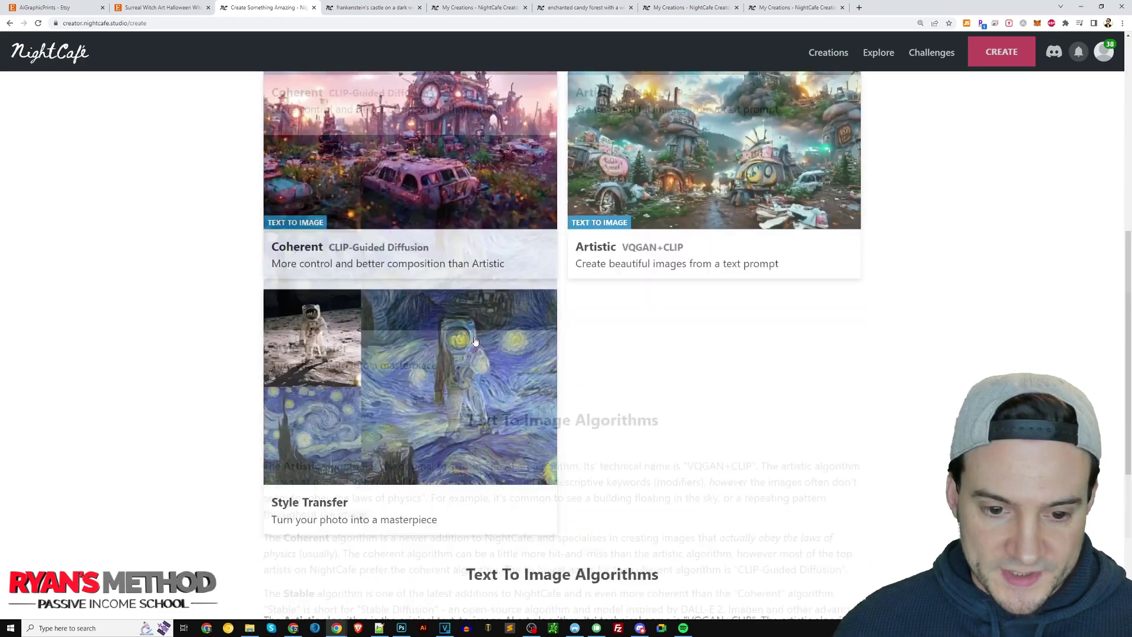
scroll(472, 295, up, 10)
Start a new text-to-image creation with the Stable method and choose the Anime style
click(397, 335)
scroll(397, 334, down, 4)
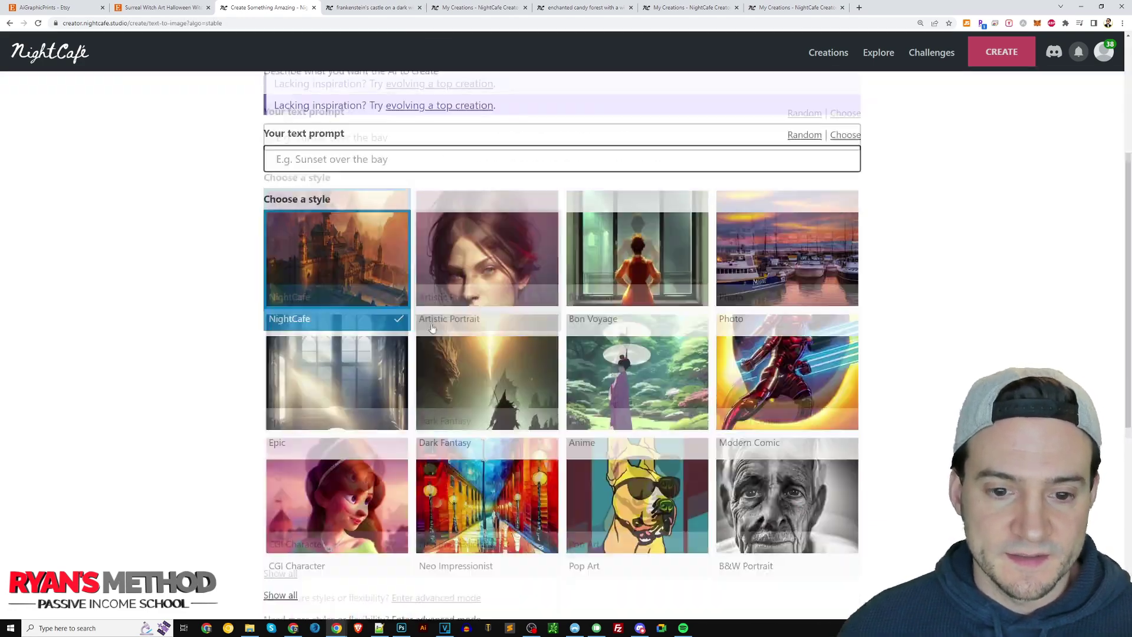
click(486, 242)
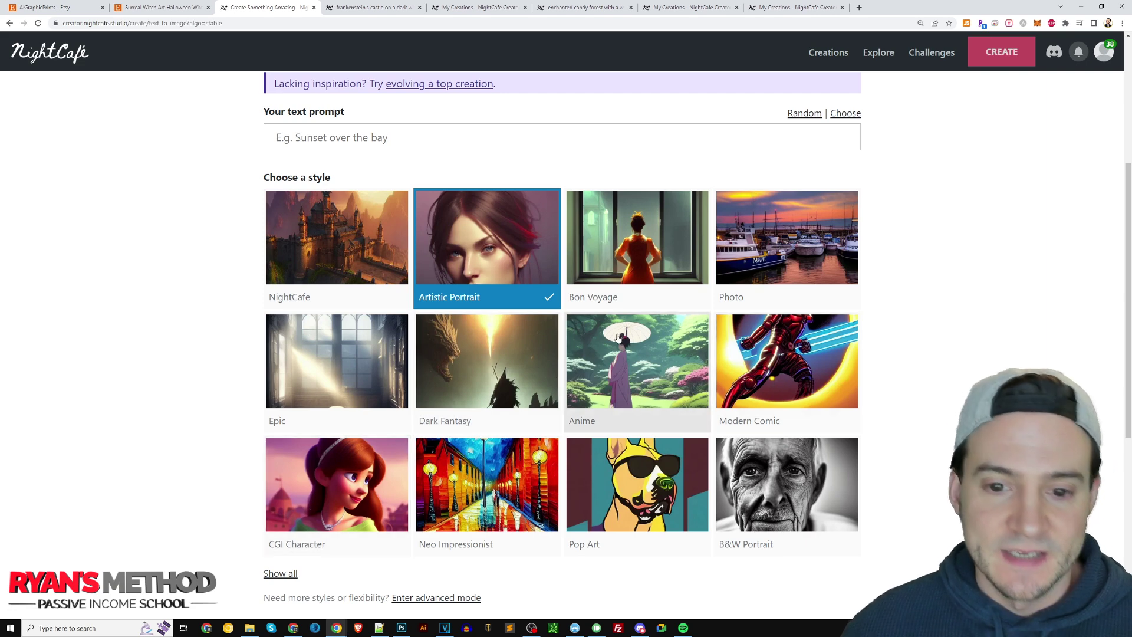
click(631, 378)
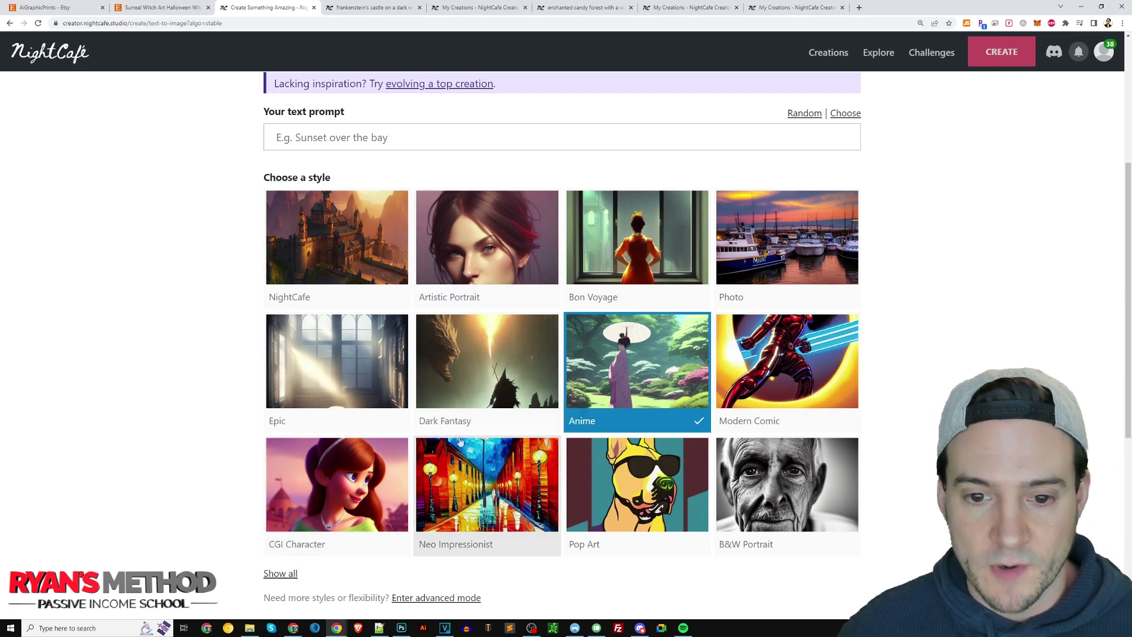
Enter the text prompt "japenese woman looking out over an ocean with a dragon flying in the sky"
scroll(337, 232, up, 2)
click(337, 233)
text(j)
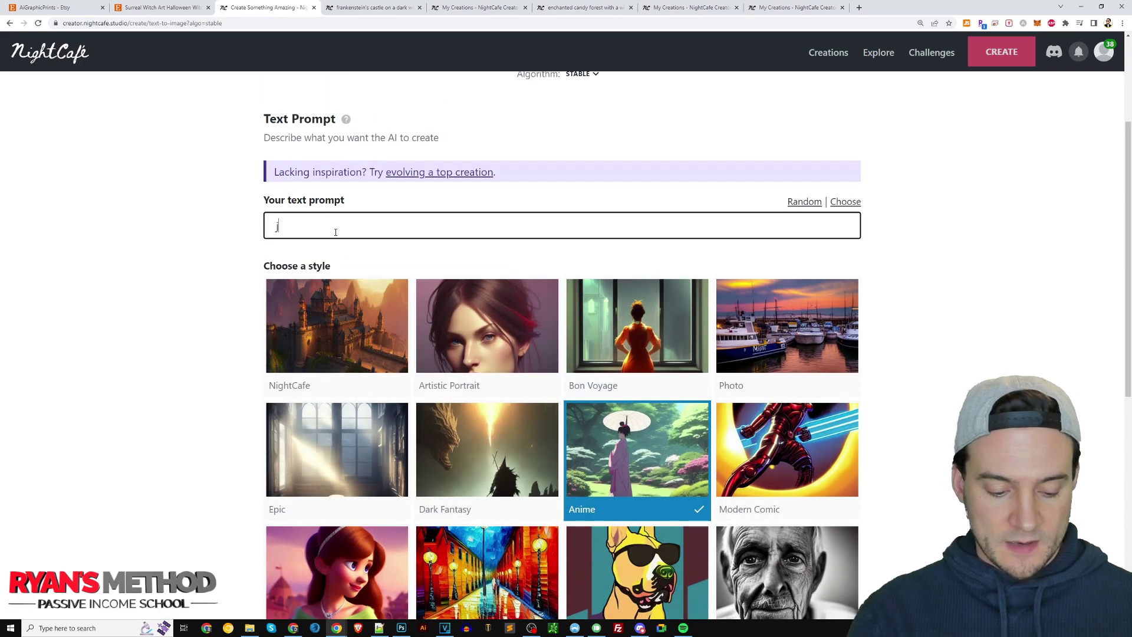
text(apenese woman)
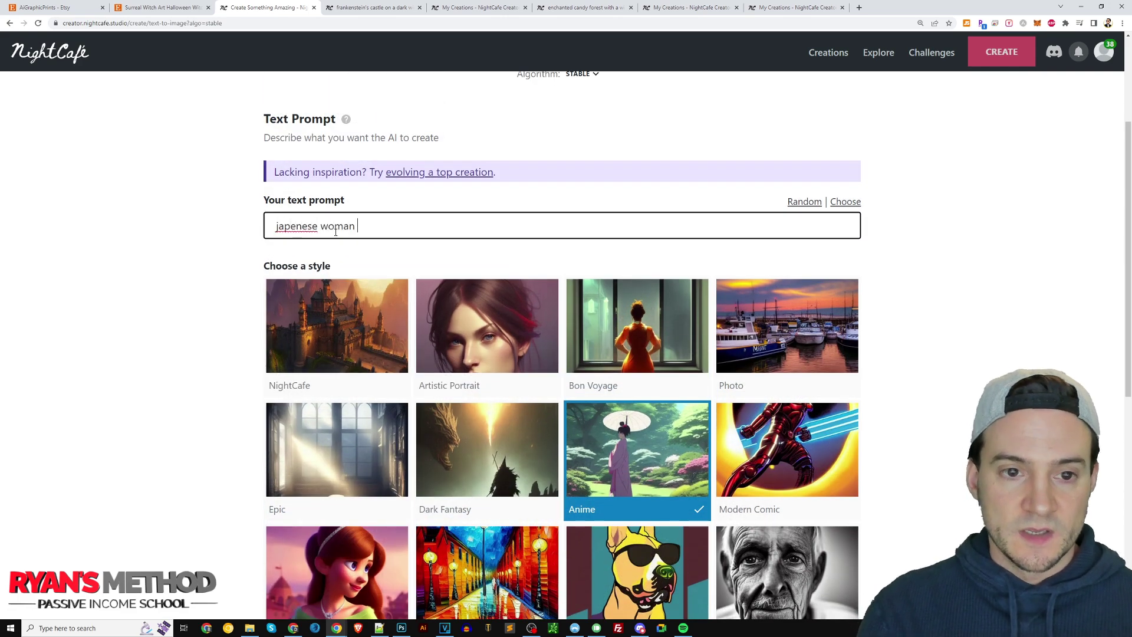
text( looking out over a)
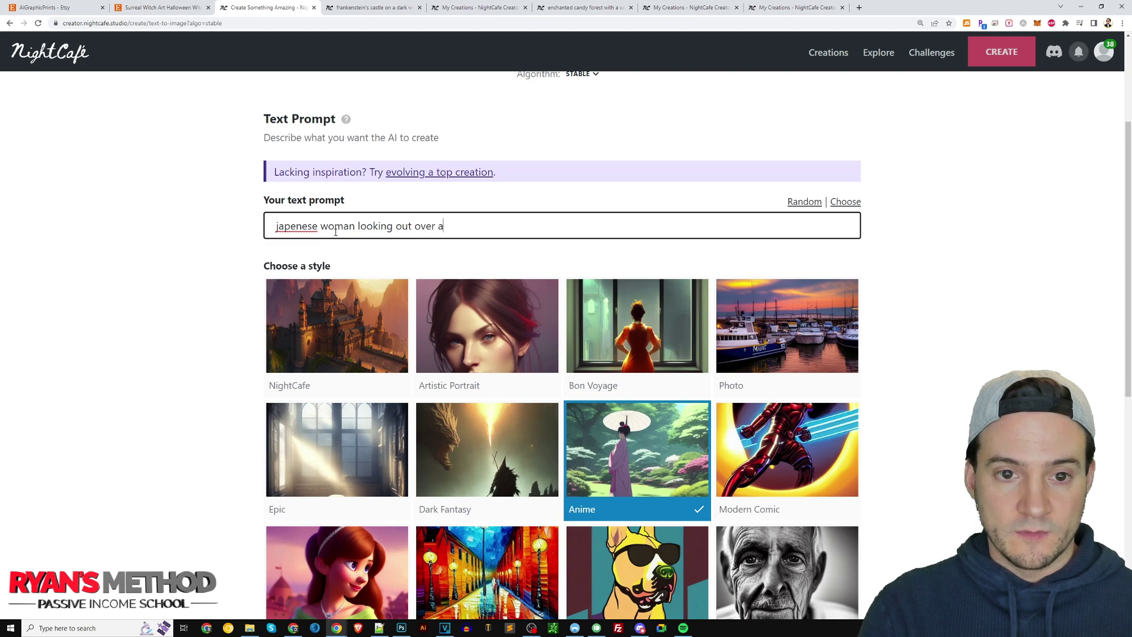
text(n ocean wit)
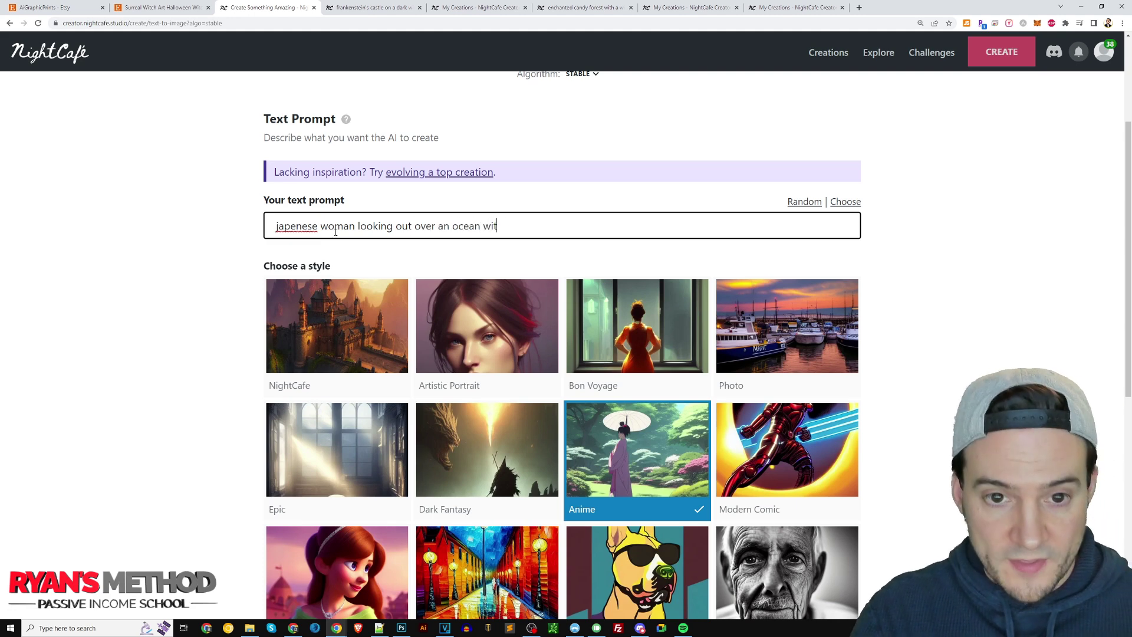
text(h a dragon flying )
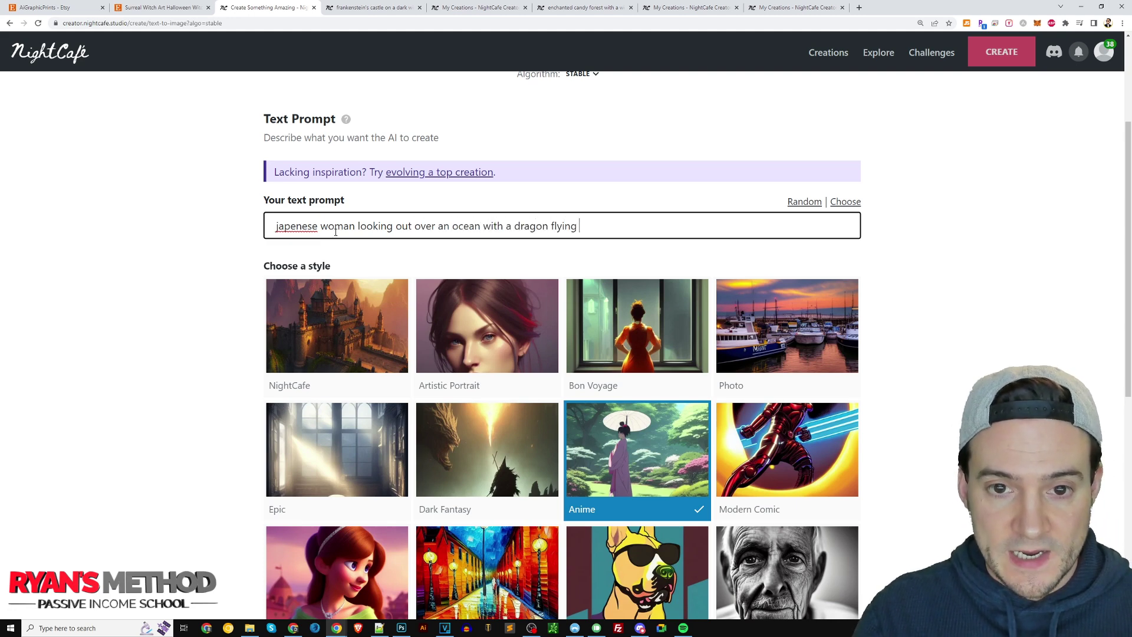
text(in the sky)
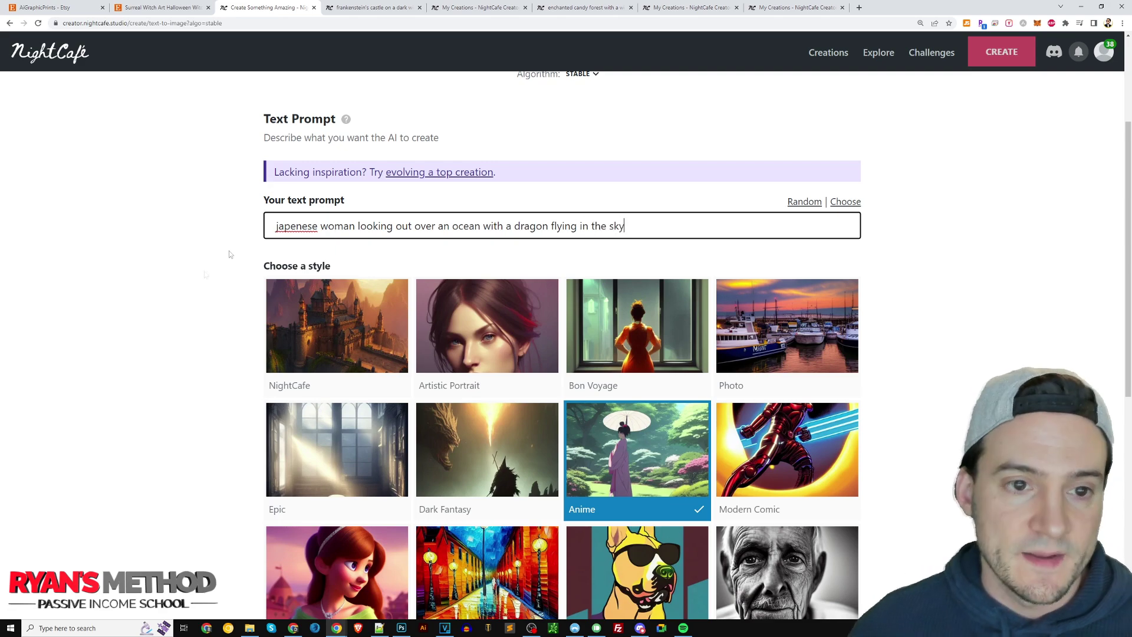
Insert the word "night" before "sky" in the text prompt
scroll(295, 259, down, 2)
scroll(303, 263, up, 2)
drag(606, 226, 611, 226)
text(night)
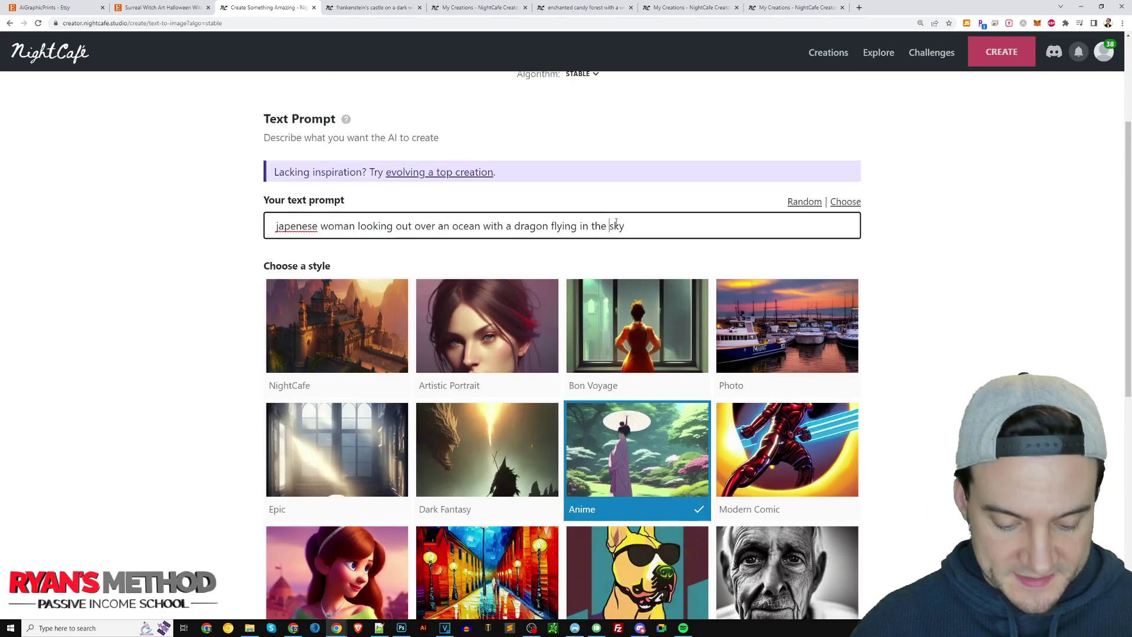
Extend the end of the text prompt with "and the full moon close to earth"
click(663, 234)
text(and the moon close to ea)
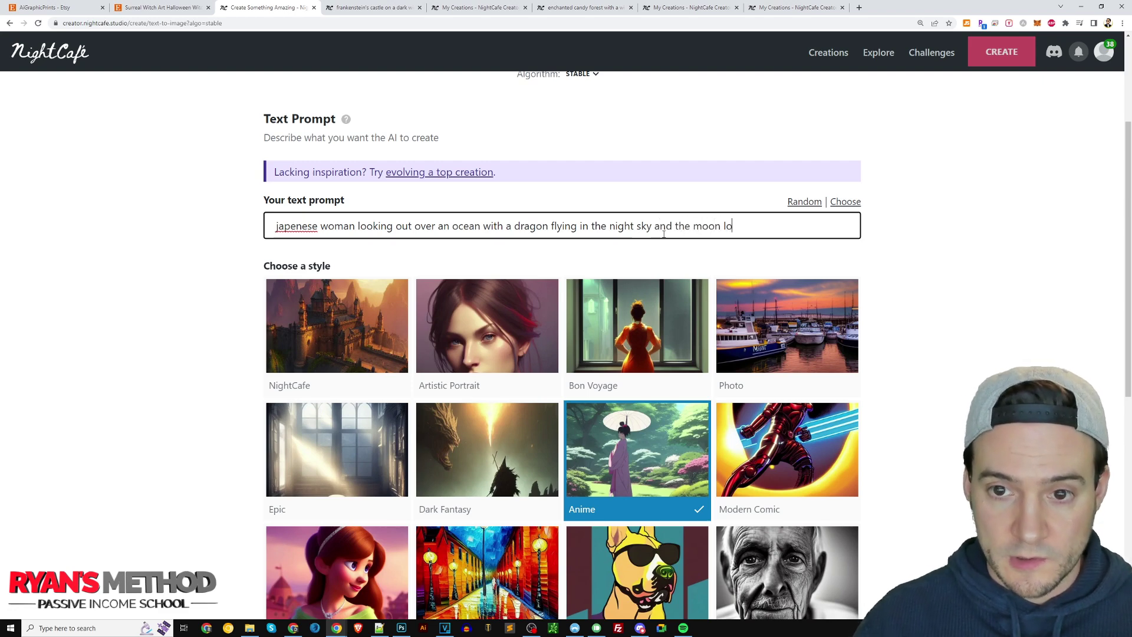
text(rth)
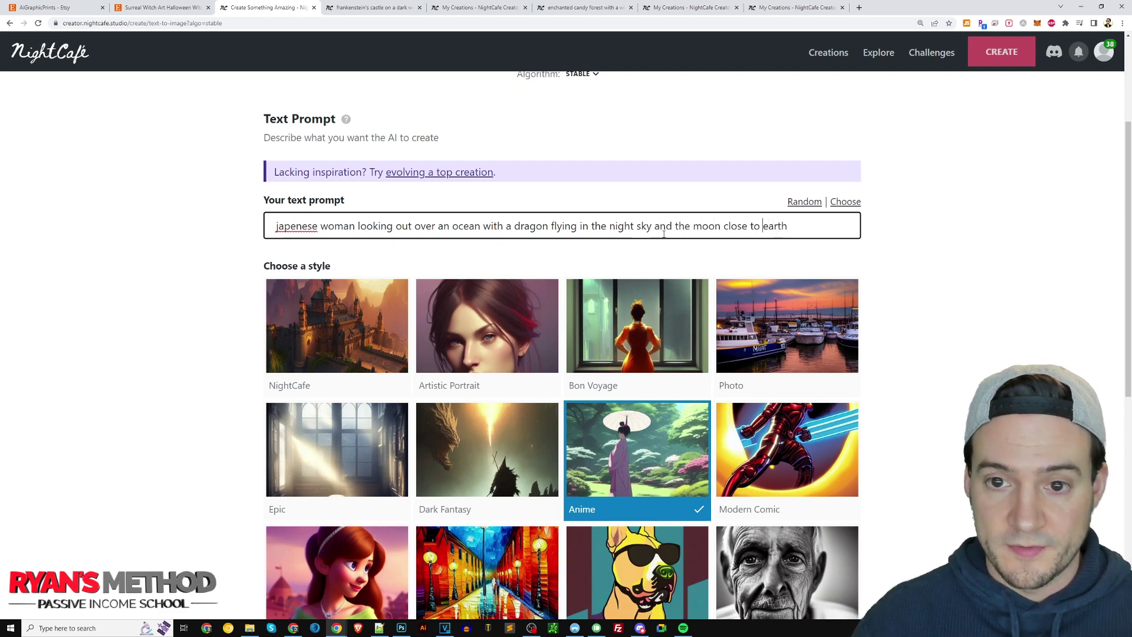
text(full)
Generate four images from the prompt in the Anime style for 1 credit
scroll(358, 501, down, 7)
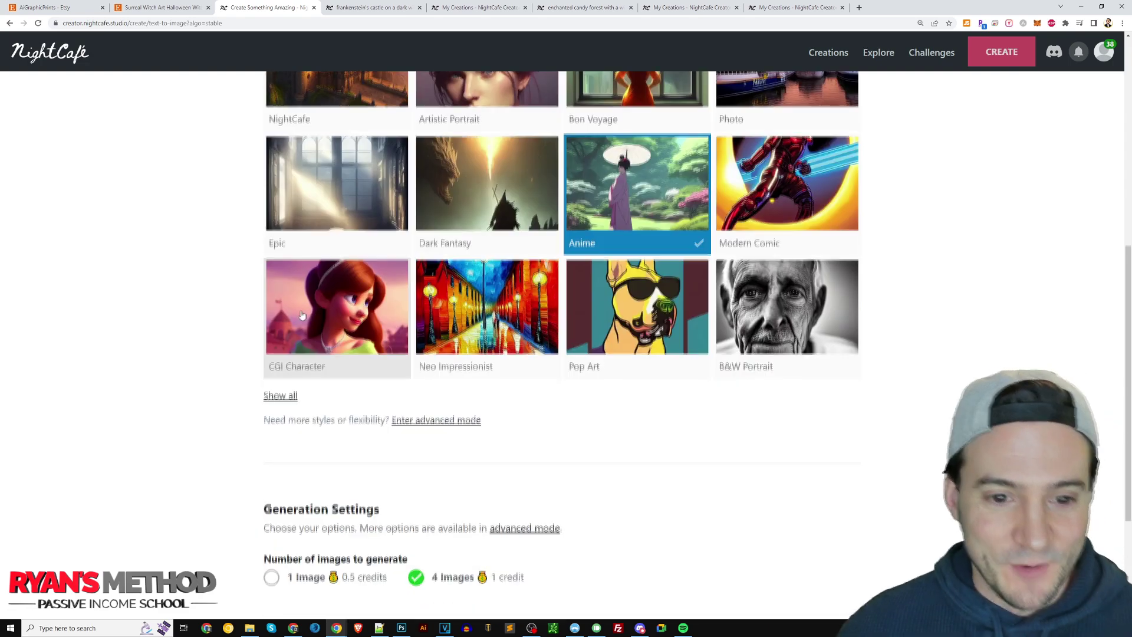
scroll(358, 501, down, 1)
click(523, 531)
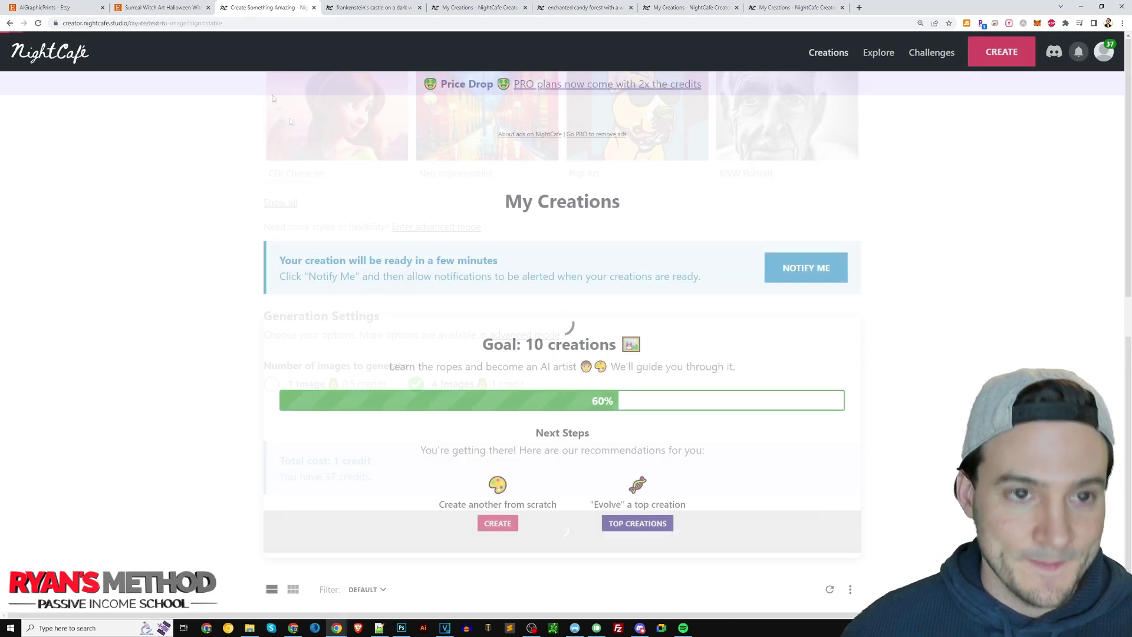
Look over the "michael jackson wearing a black hat" piece and check My Creations for the newly submitted artwork
click(478, 14)
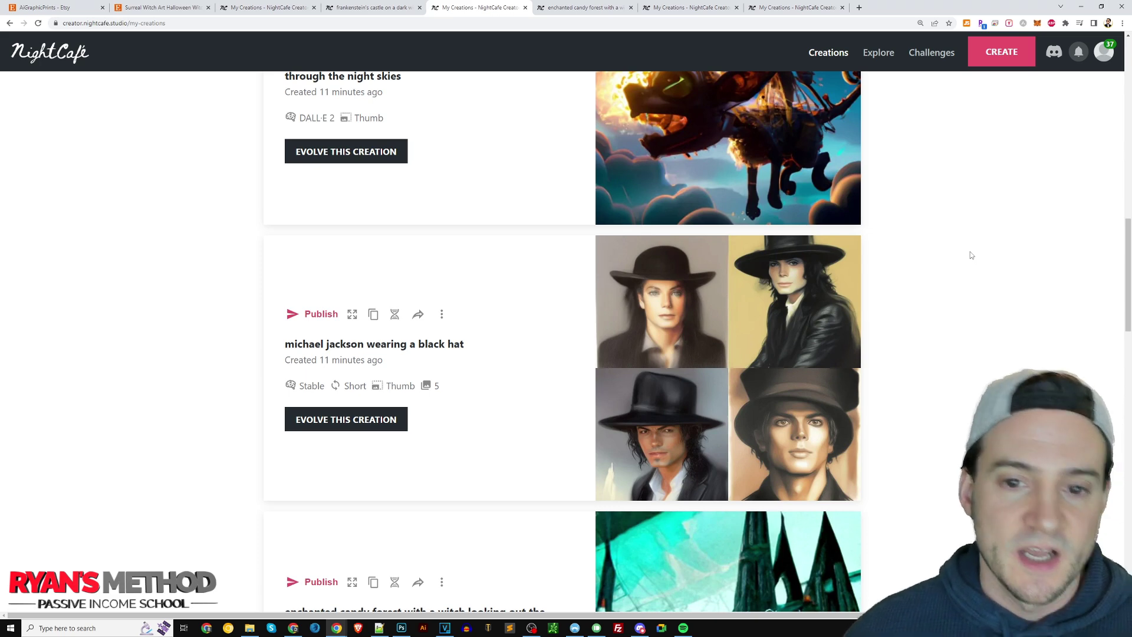
mouse_move(850, 259)
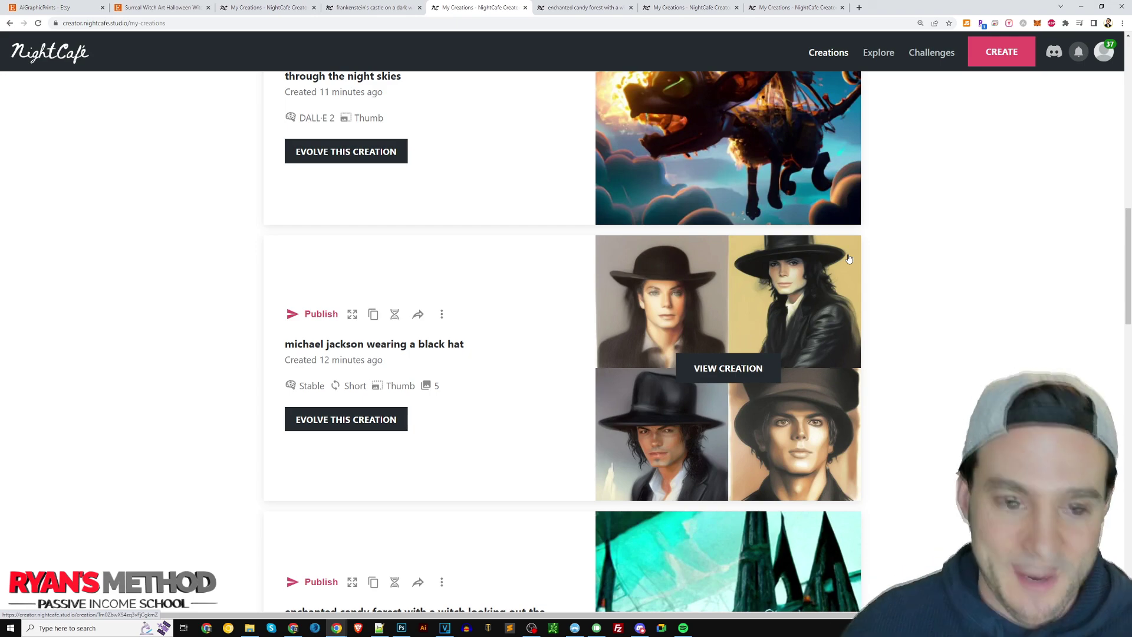
scroll(849, 258, up, 3)
click(265, 7)
scroll(561, 299, down, 10)
scroll(539, 250, up, 10)
middle_click(77, 39)
click(371, 8)
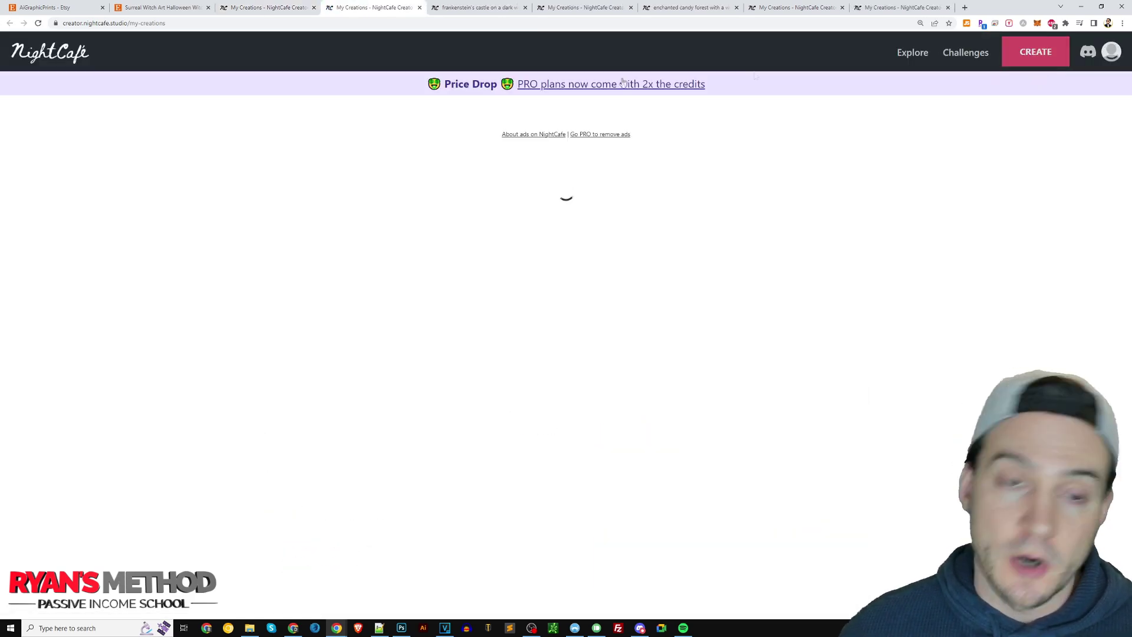
key(ctrl+w)
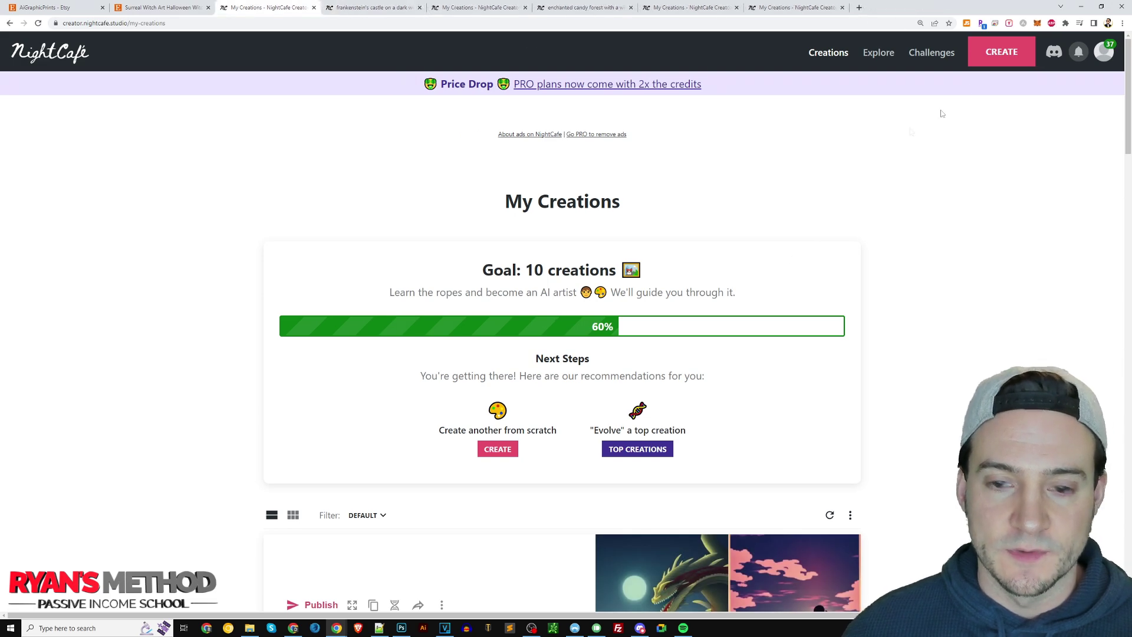
Find the finished Japanese woman and dragon artwork in My Creations and open it
click(590, 7)
click(717, 9)
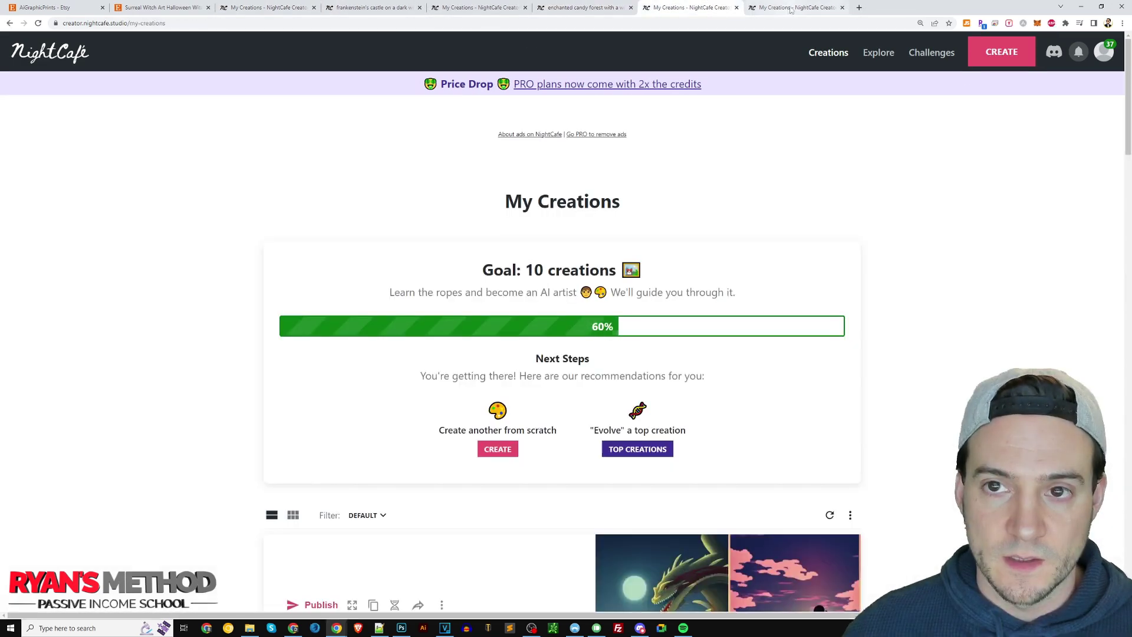
click(766, 8)
click(460, 7)
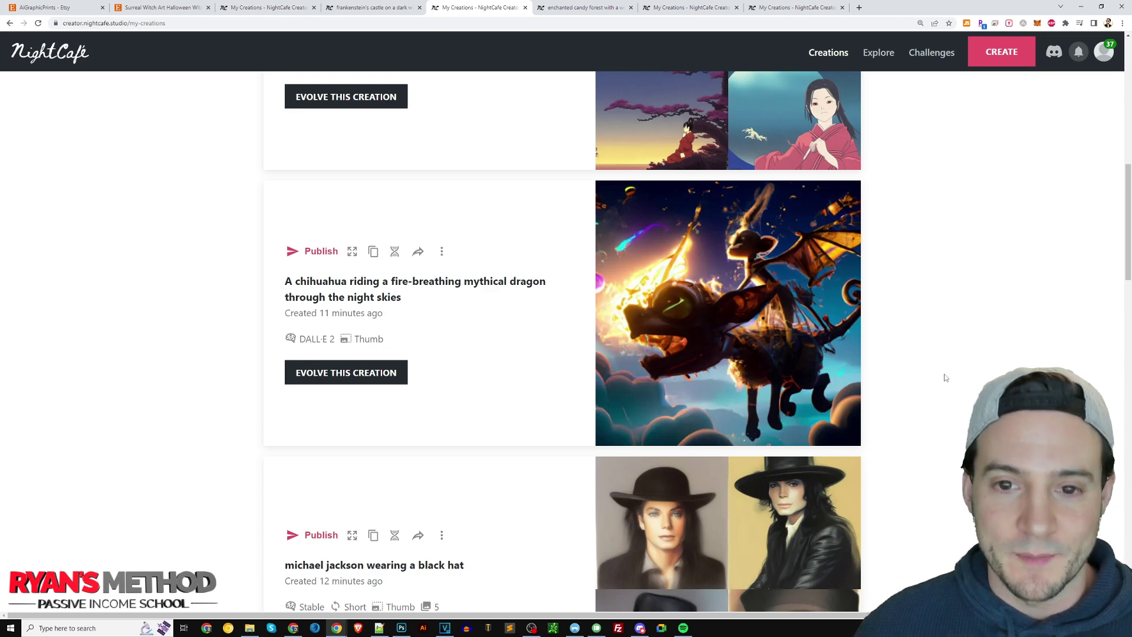
scroll(943, 407, up, 5)
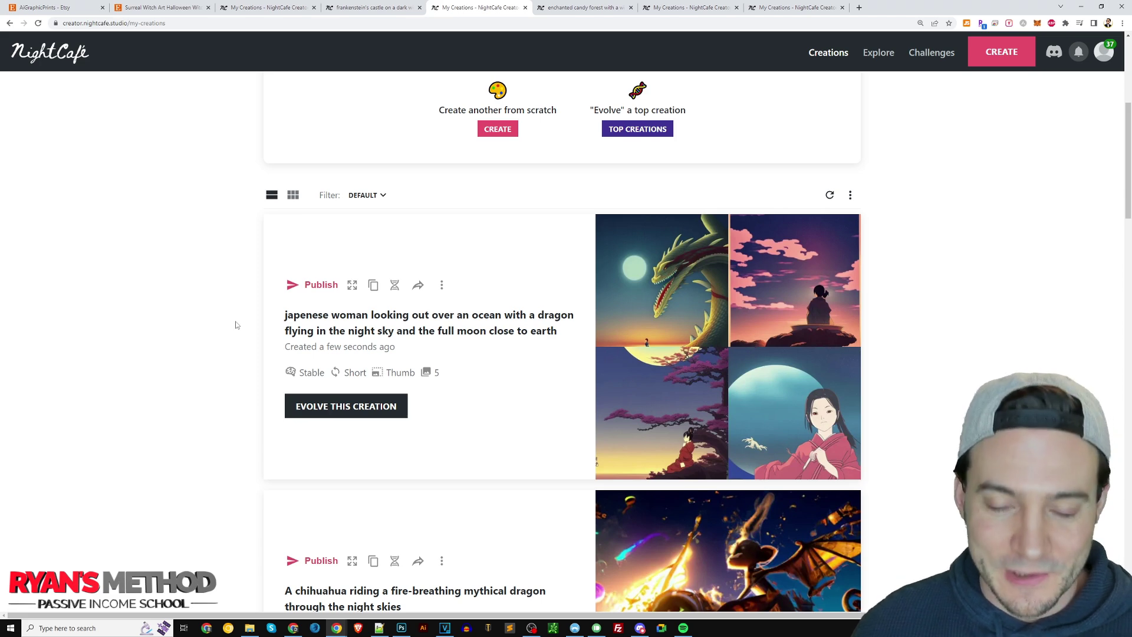
mouse_move(726, 345)
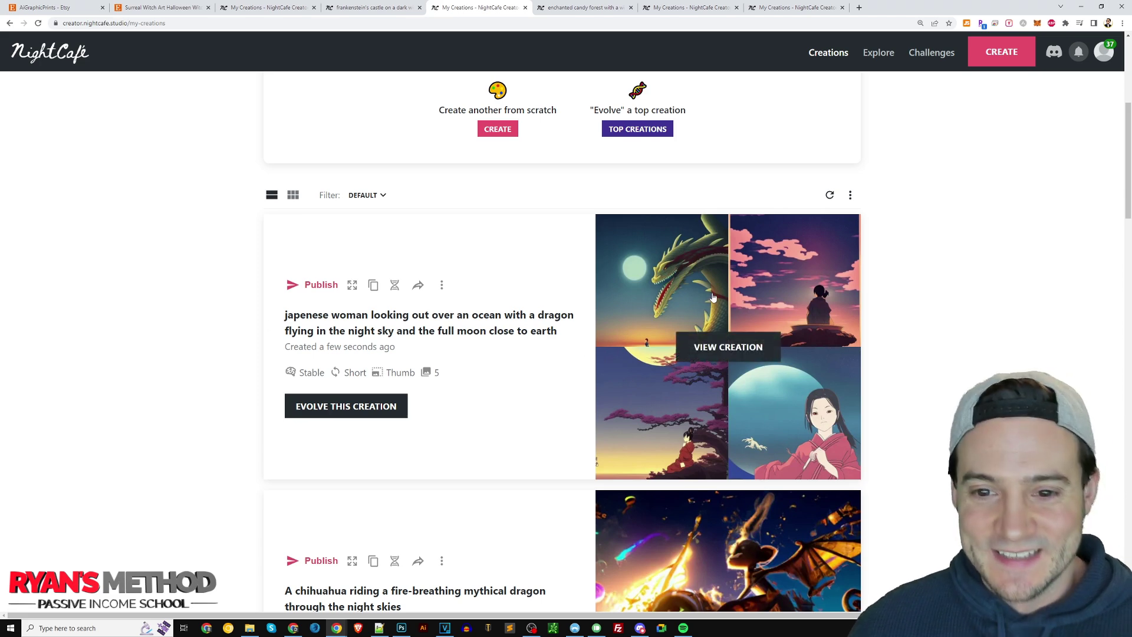
click(727, 347)
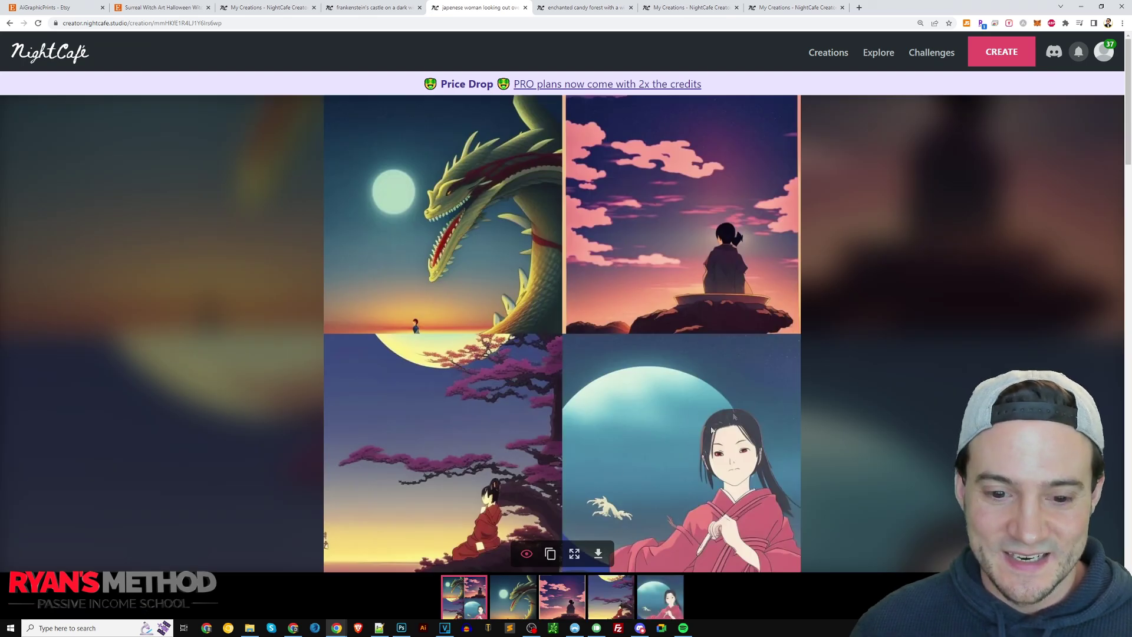
View each of the four generated images at full size, and return to the combined four-image preview
click(515, 599)
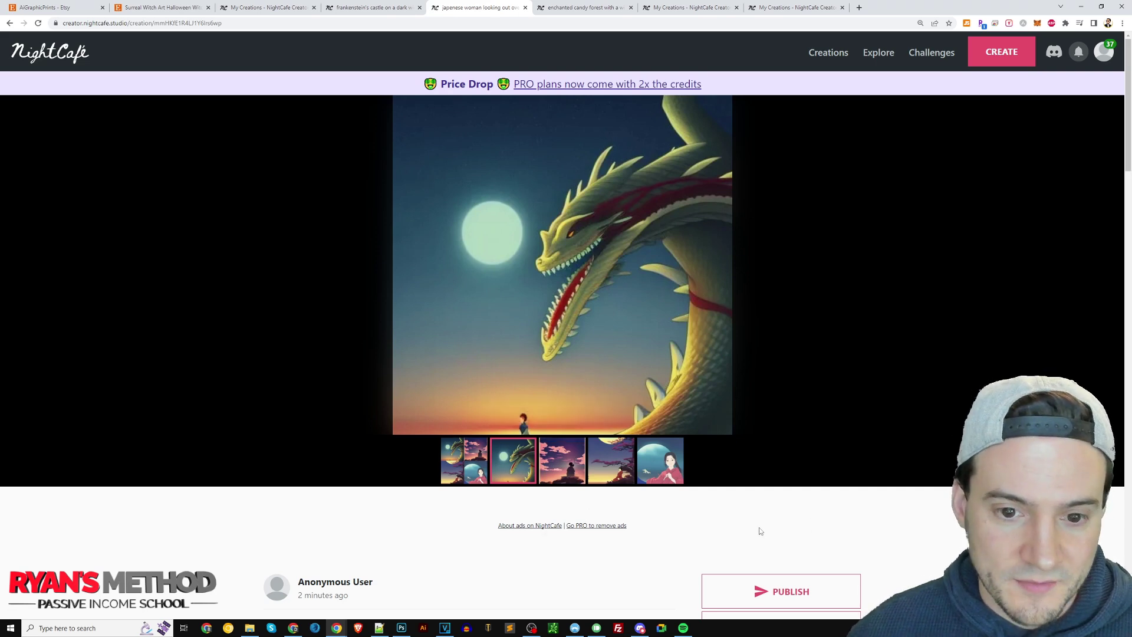
click(562, 460)
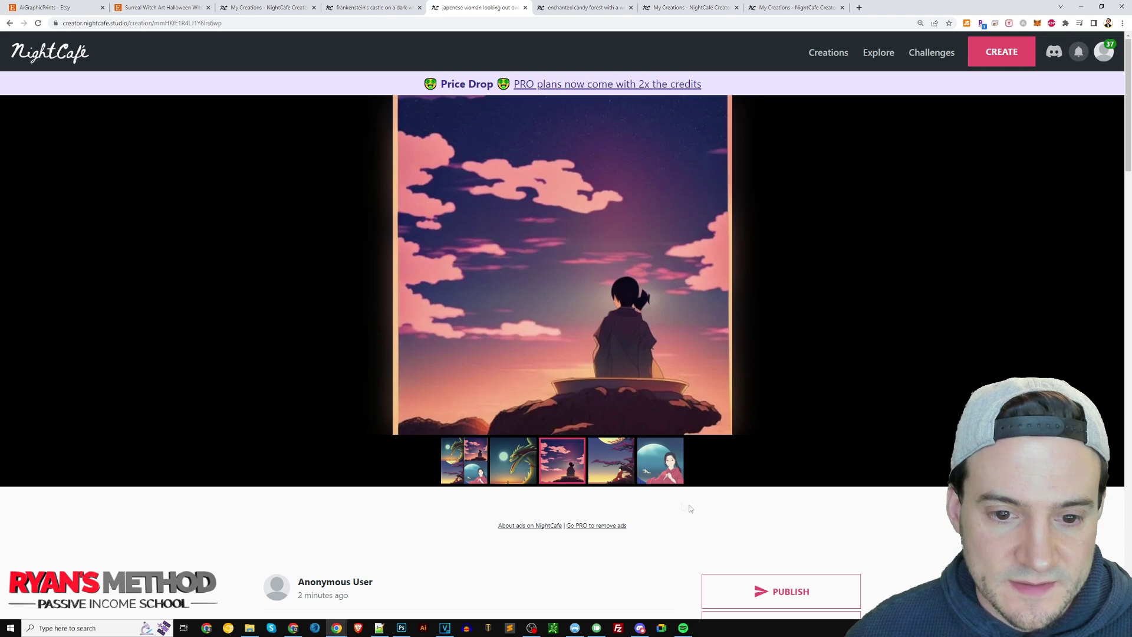
click(608, 472)
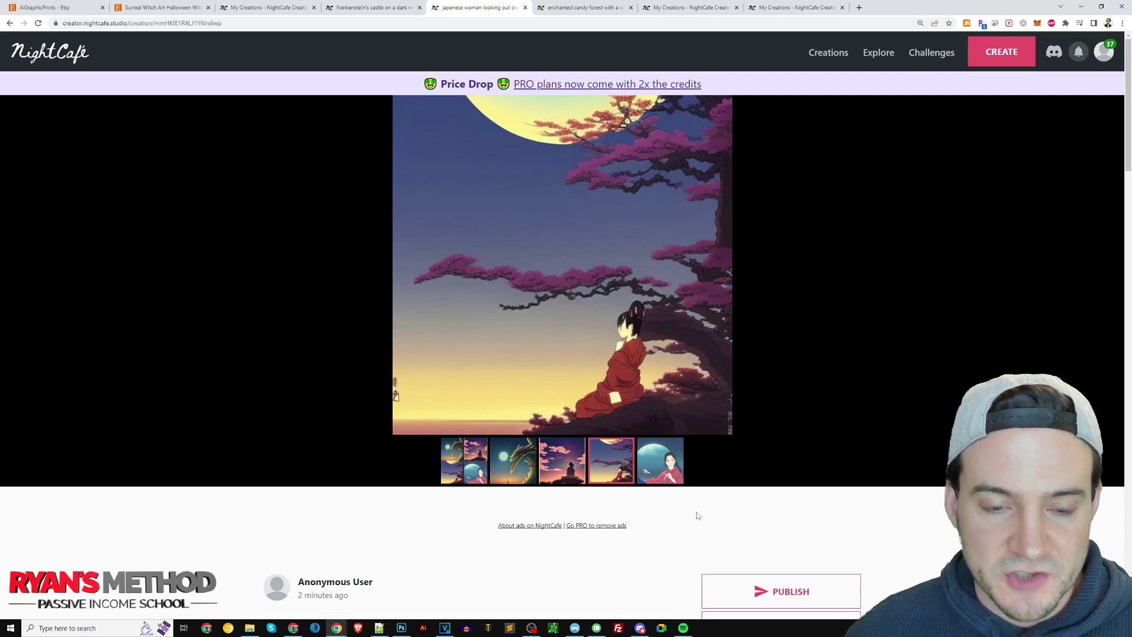
click(676, 479)
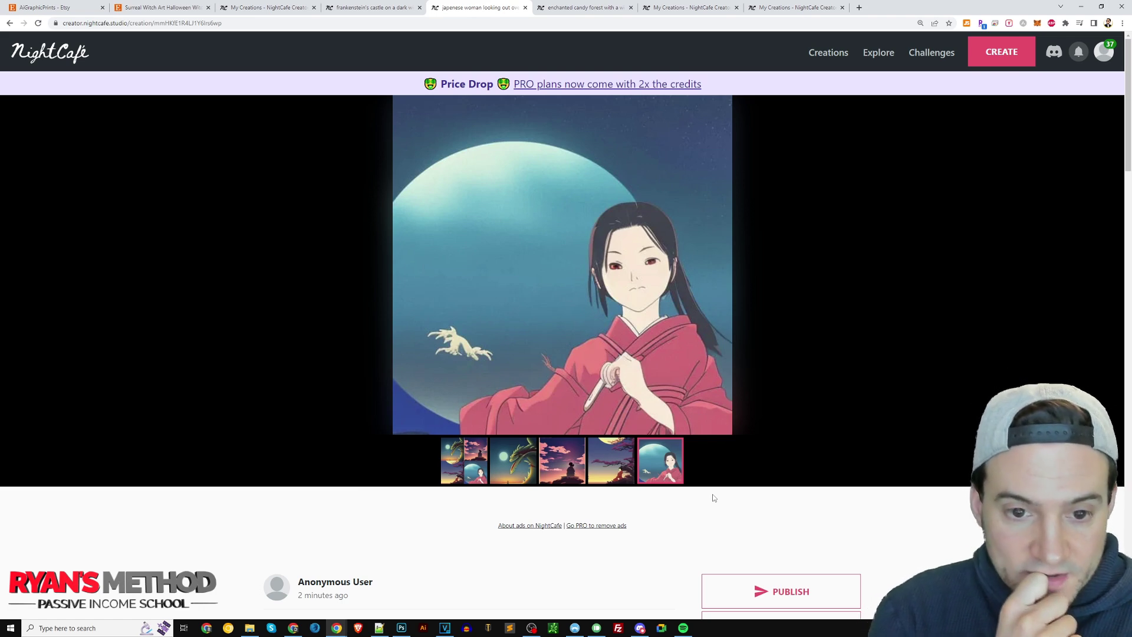
click(464, 461)
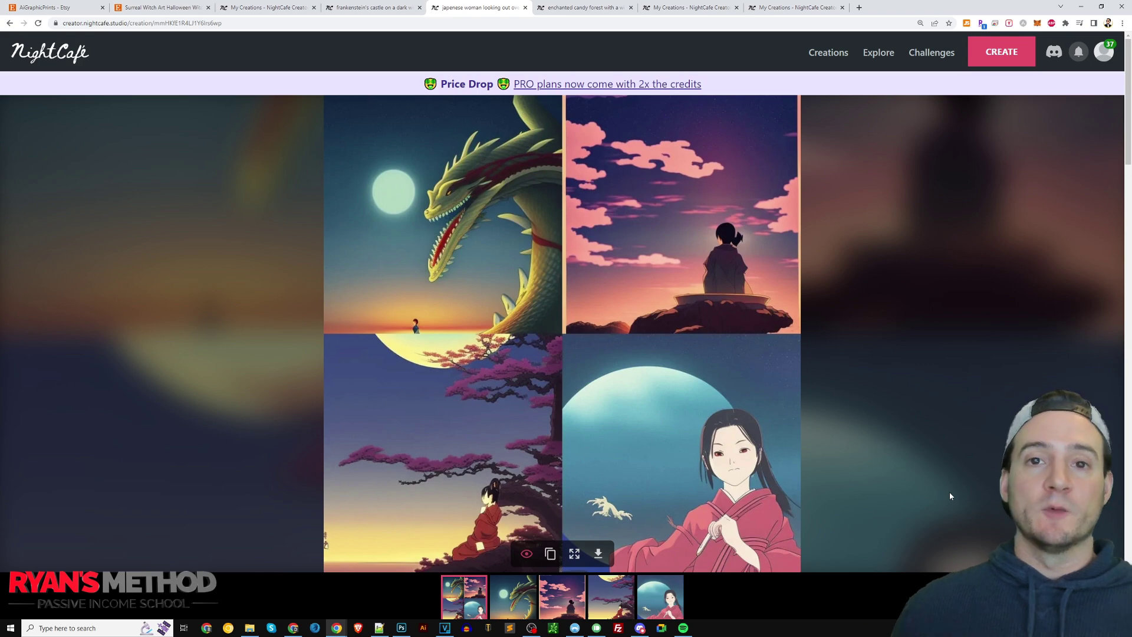
Start another text-to-image creation with the Stable method and choose the Anime style
click(265, 7)
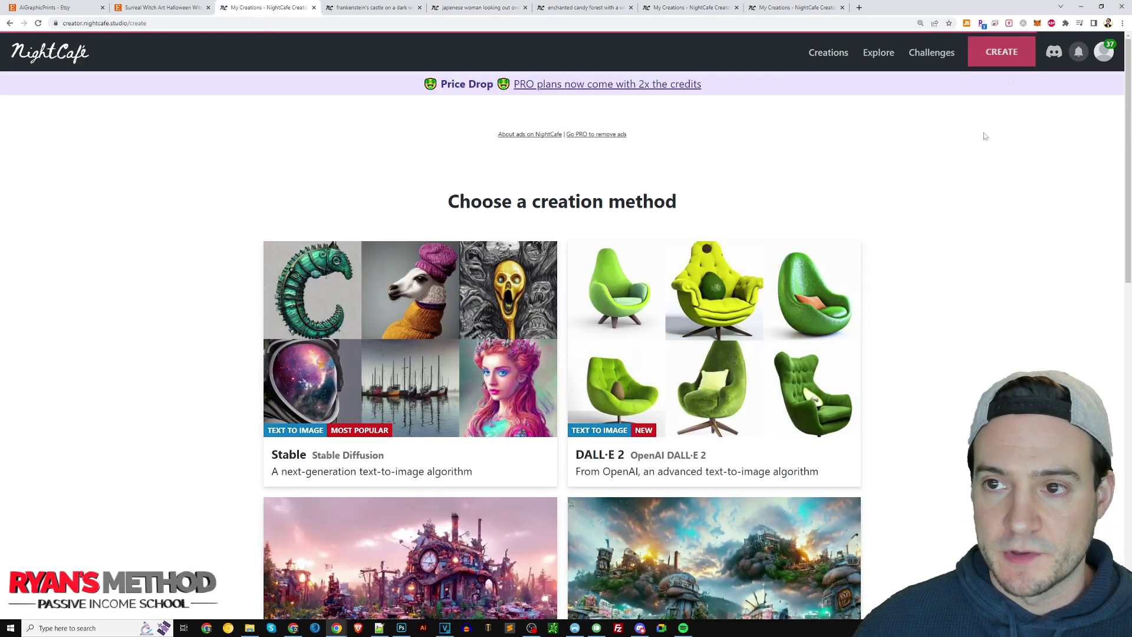
scroll(649, 295, down, 4)
scroll(472, 354, up, 4)
click(426, 395)
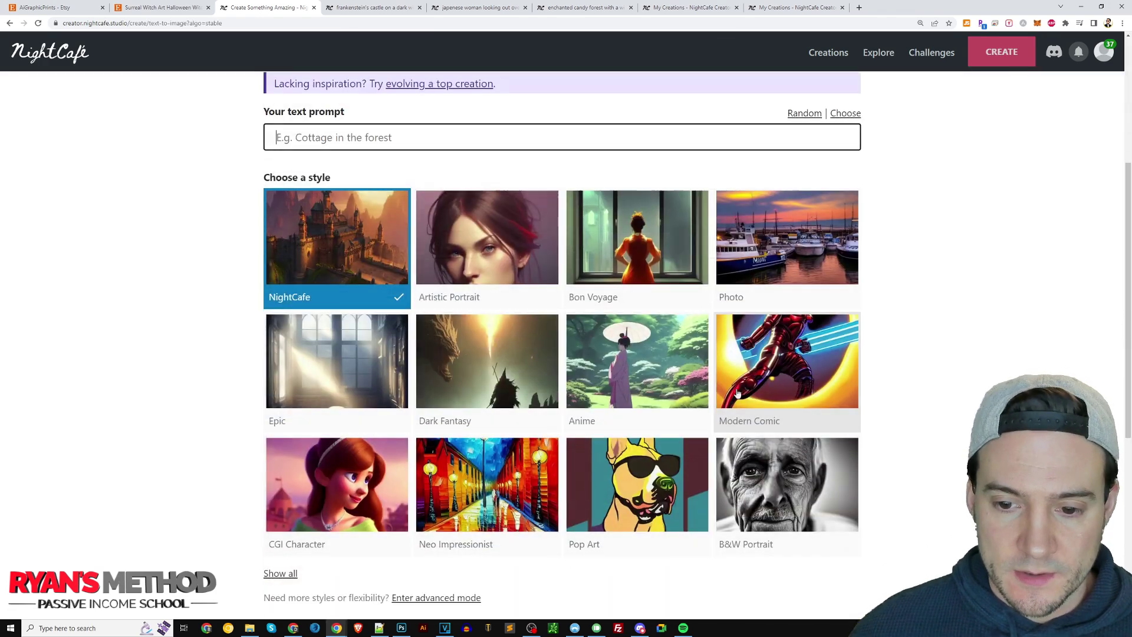
scroll(767, 442, down, 5)
click(613, 389)
Compare the credit cost of generating 1 image with 4 images, leaving 4 images selected
scroll(525, 448, down, 6)
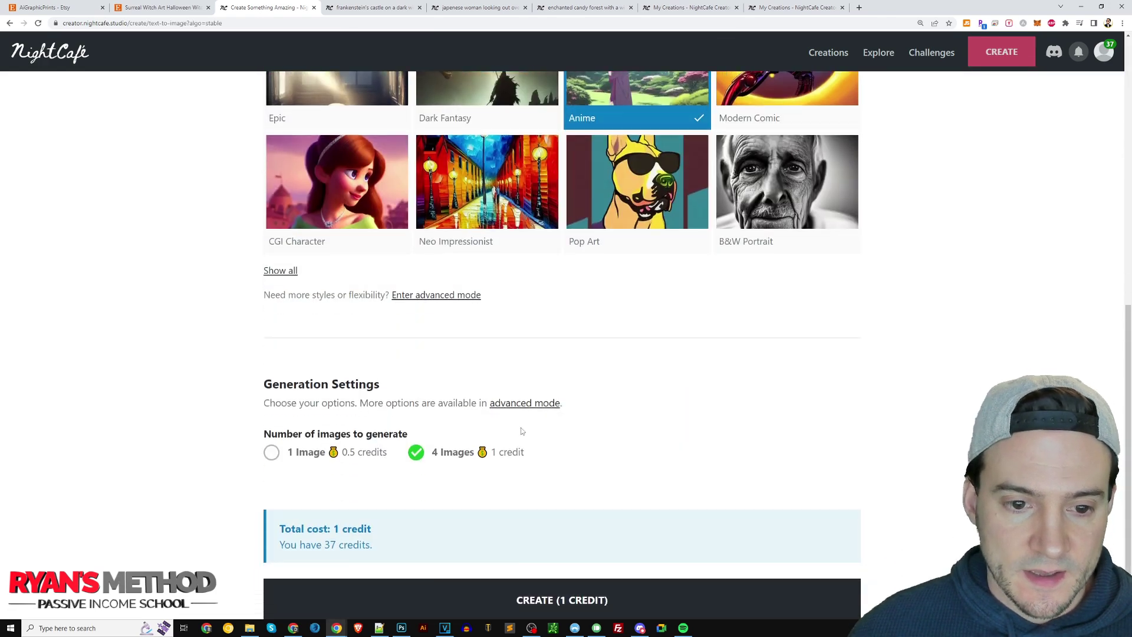
click(276, 388)
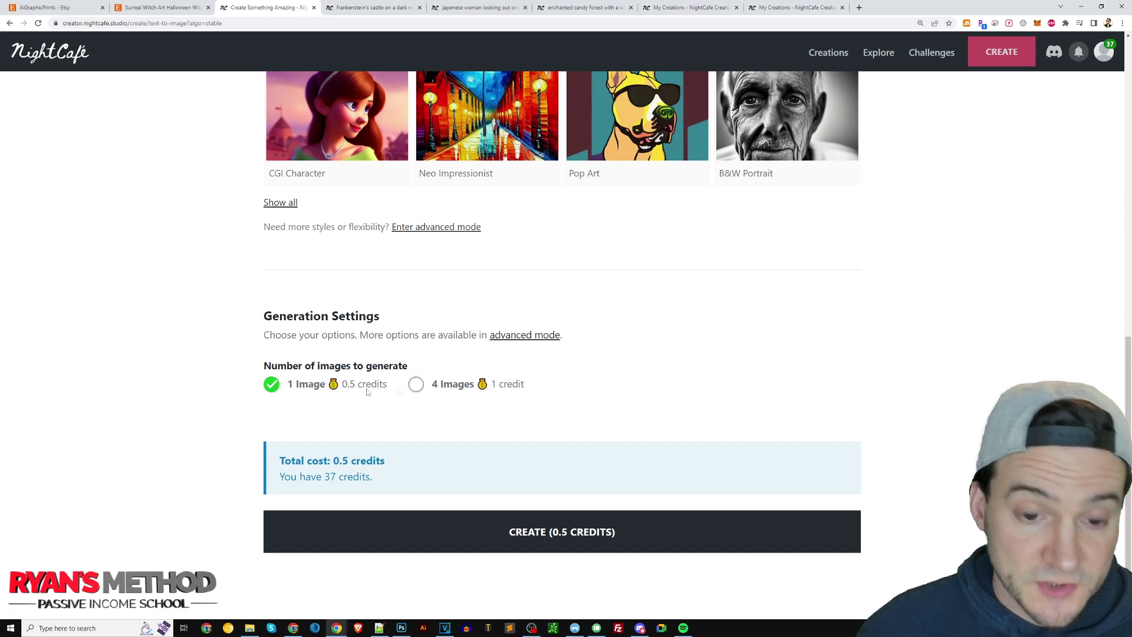
click(414, 383)
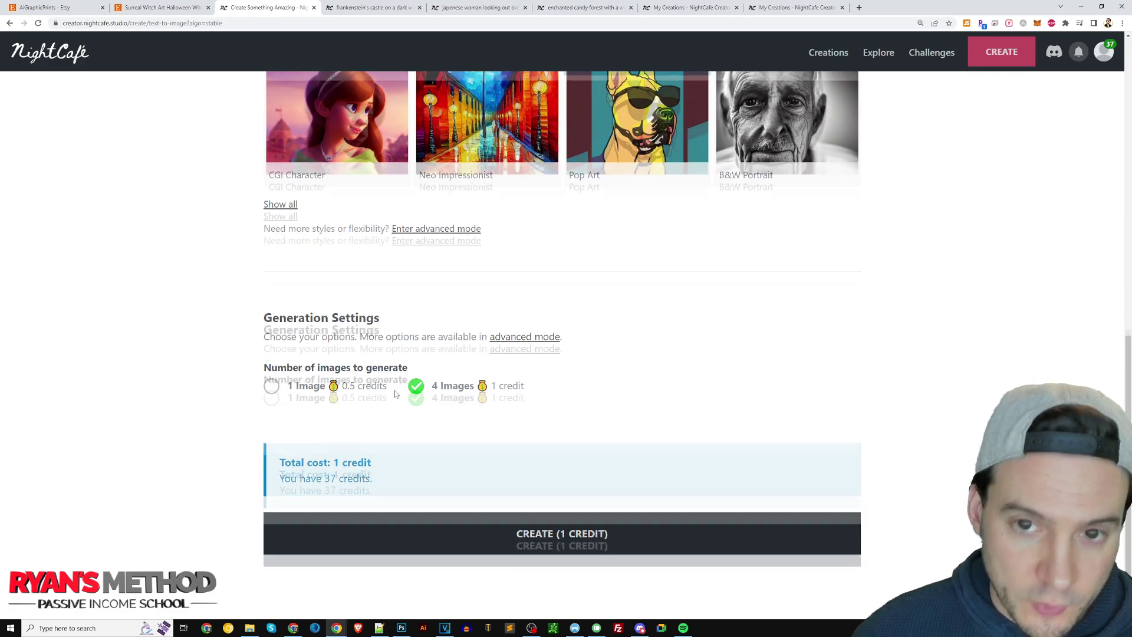
scroll(395, 390, up, 4)
scroll(365, 411, down, 4)
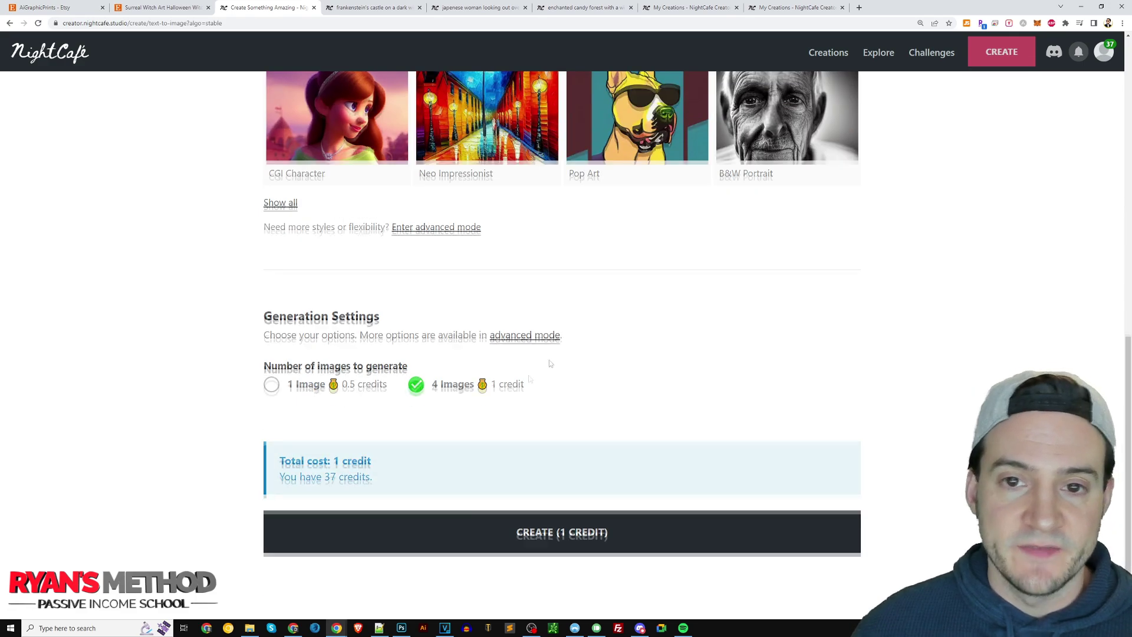
scroll(572, 338, up, 4)
click(671, 9)
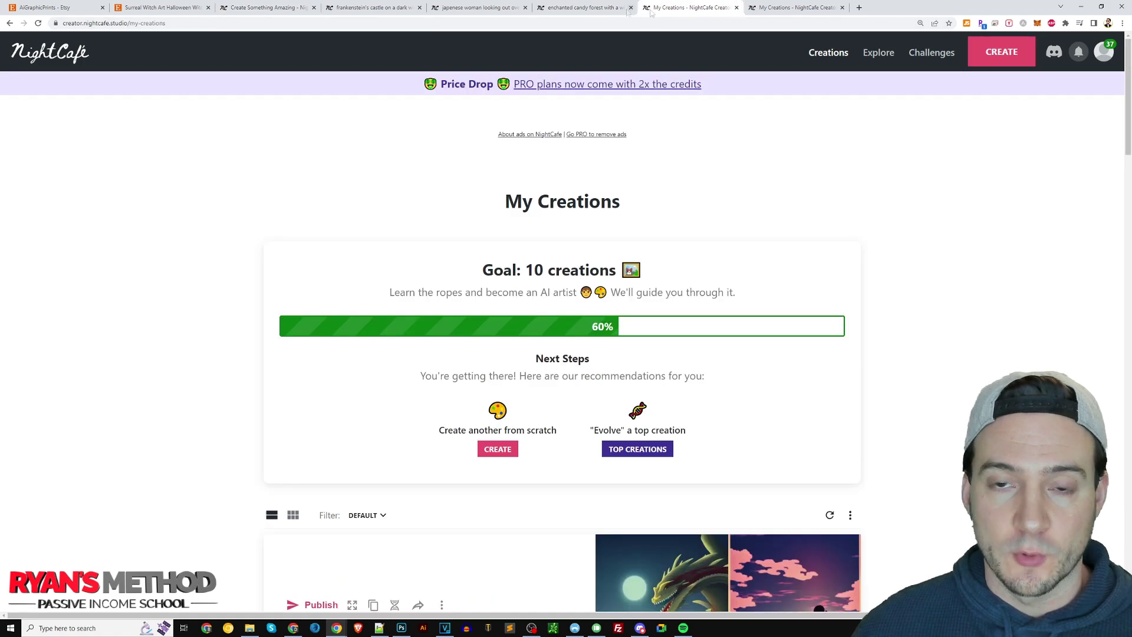
click(601, 9)
click(775, 7)
click(478, 7)
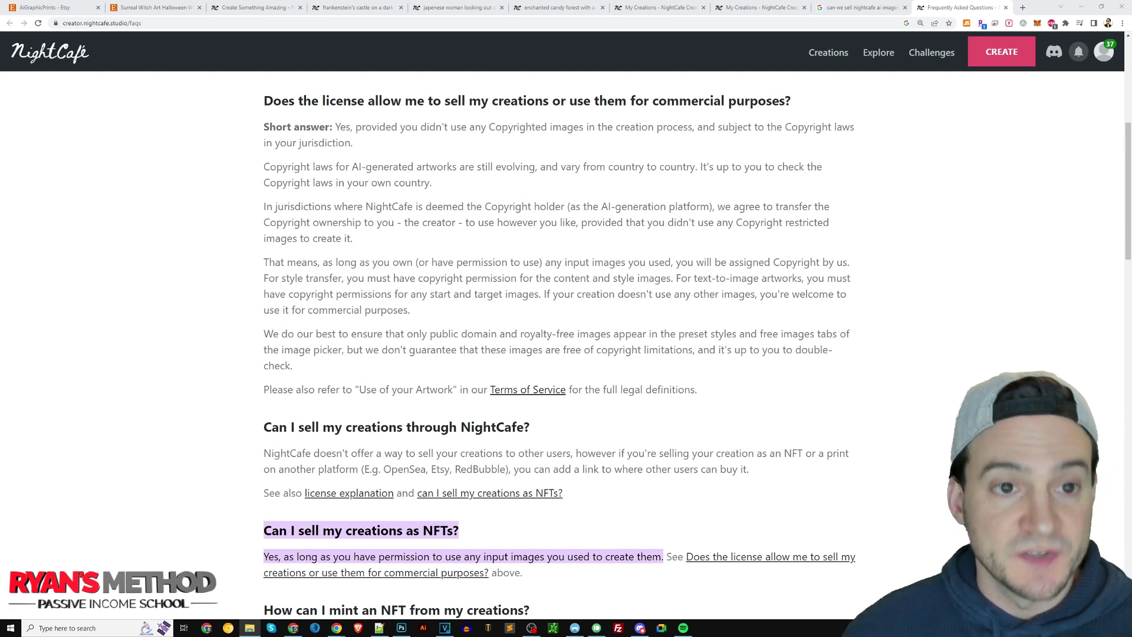
Read the NightCafe FAQ answer on selling creations commercially, highlighting the question and the words "still evolving"
drag(266, 101, 788, 104)
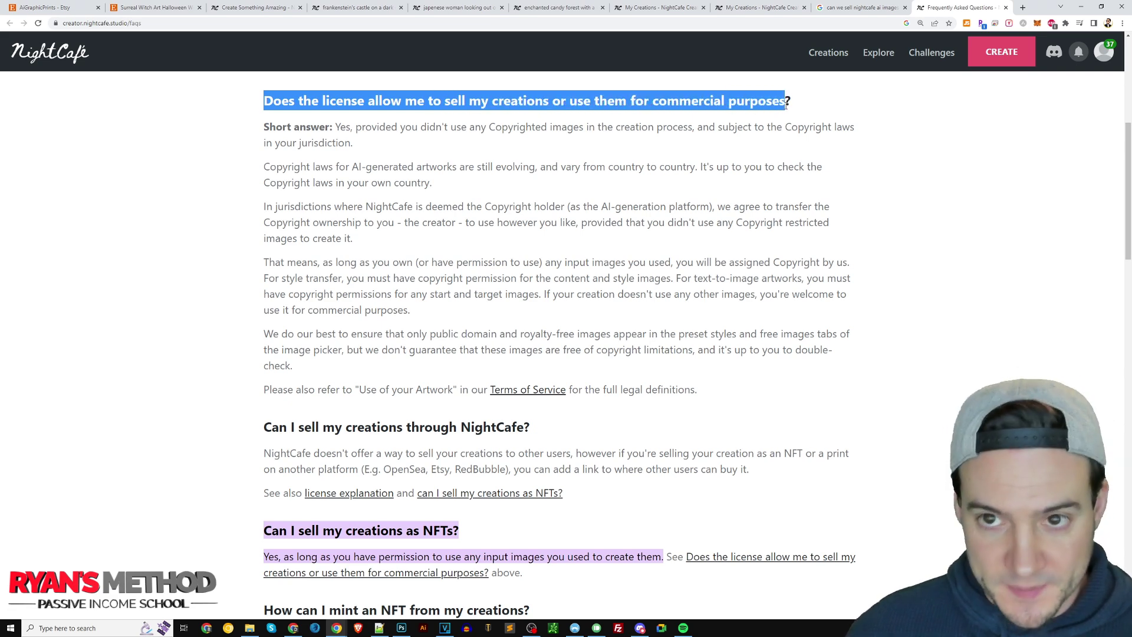
click(280, 188)
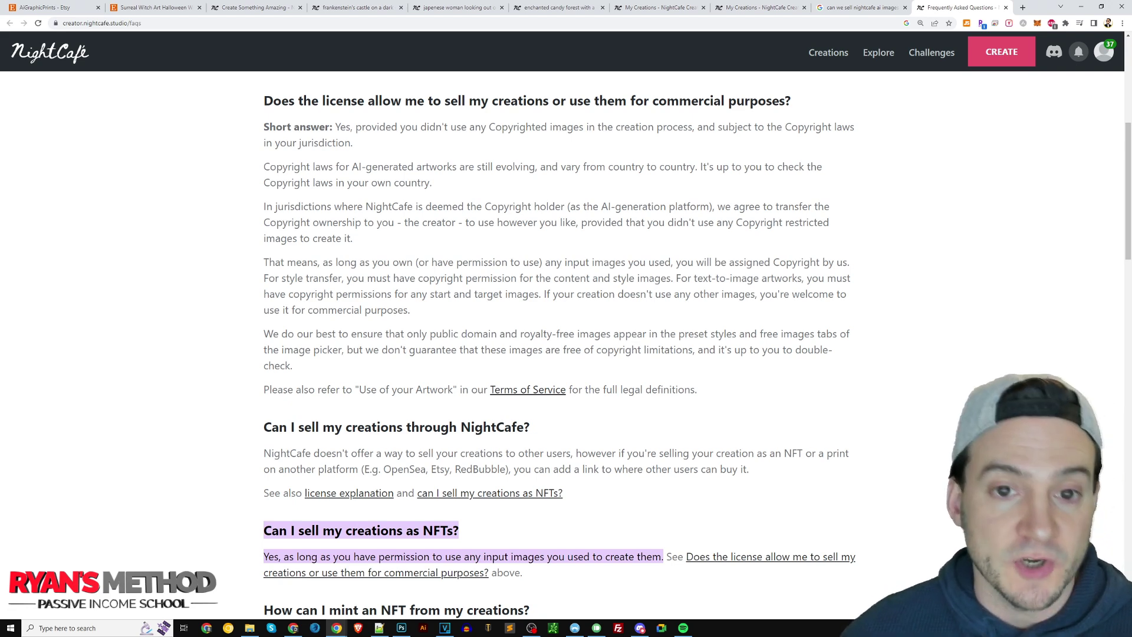
drag(477, 167, 538, 166)
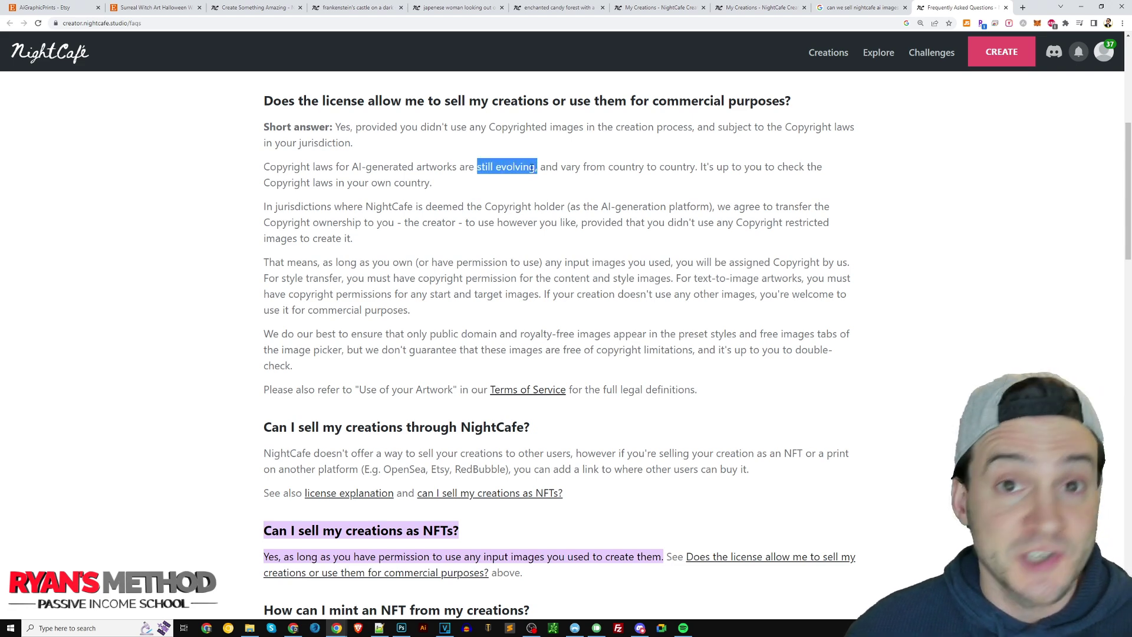
click(624, 175)
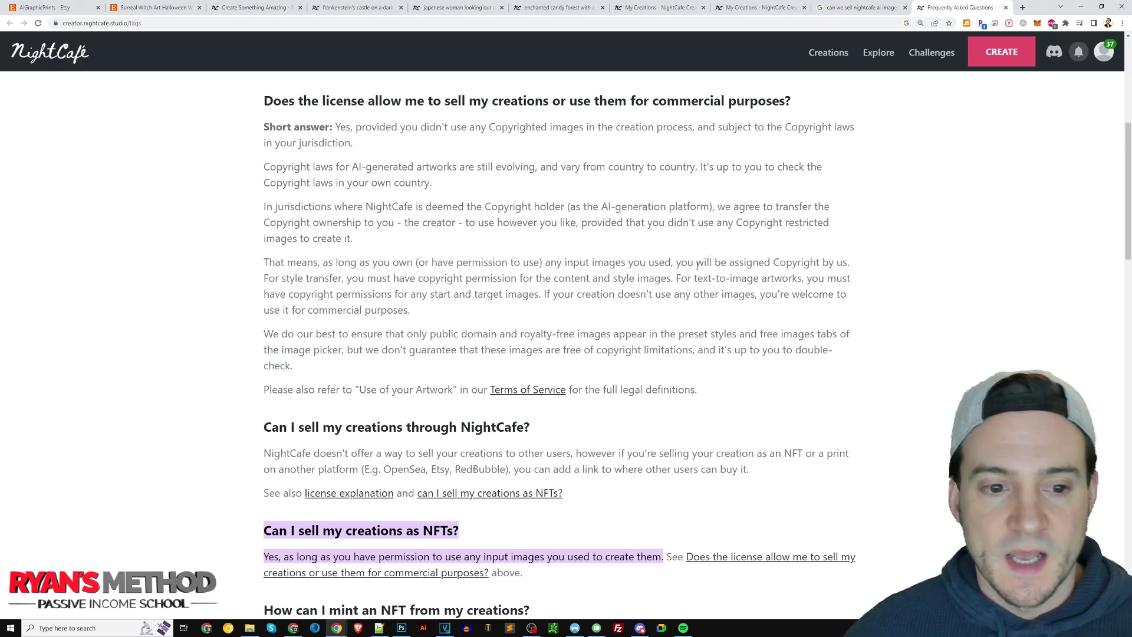
Read the FAQ answers on selling creations through NightCafe and as NFTs, and return to the commercial license answer
scroll(625, 256, down, 2)
scroll(612, 274, up, 1)
drag(460, 443, 260, 457)
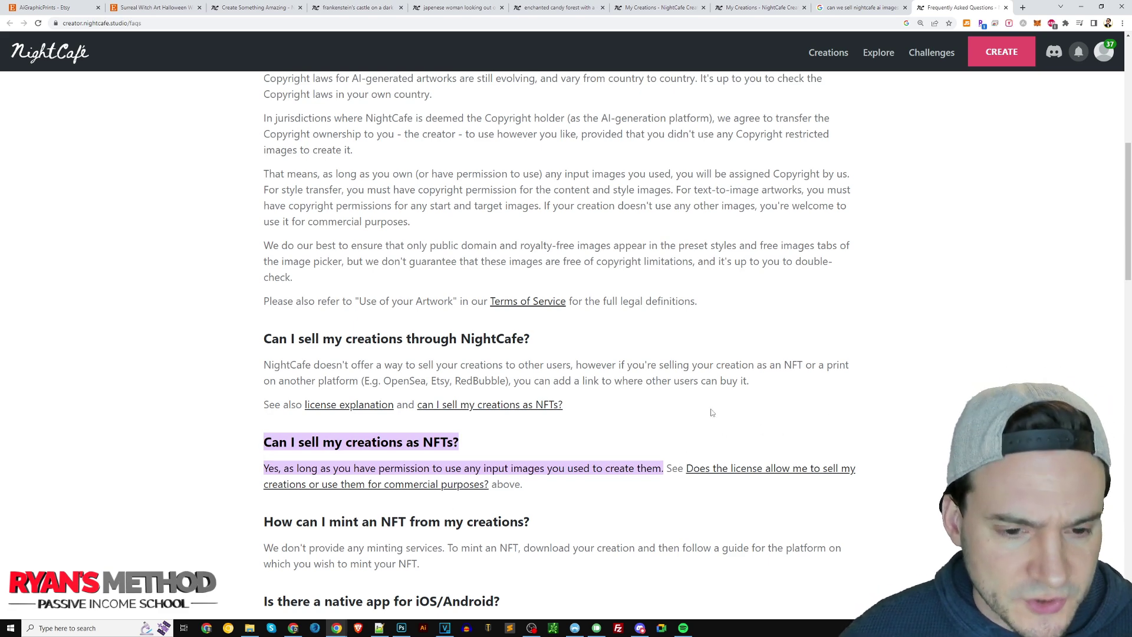
scroll(660, 410, up, 2)
scroll(659, 409, down, 1)
scroll(655, 408, up, 1)
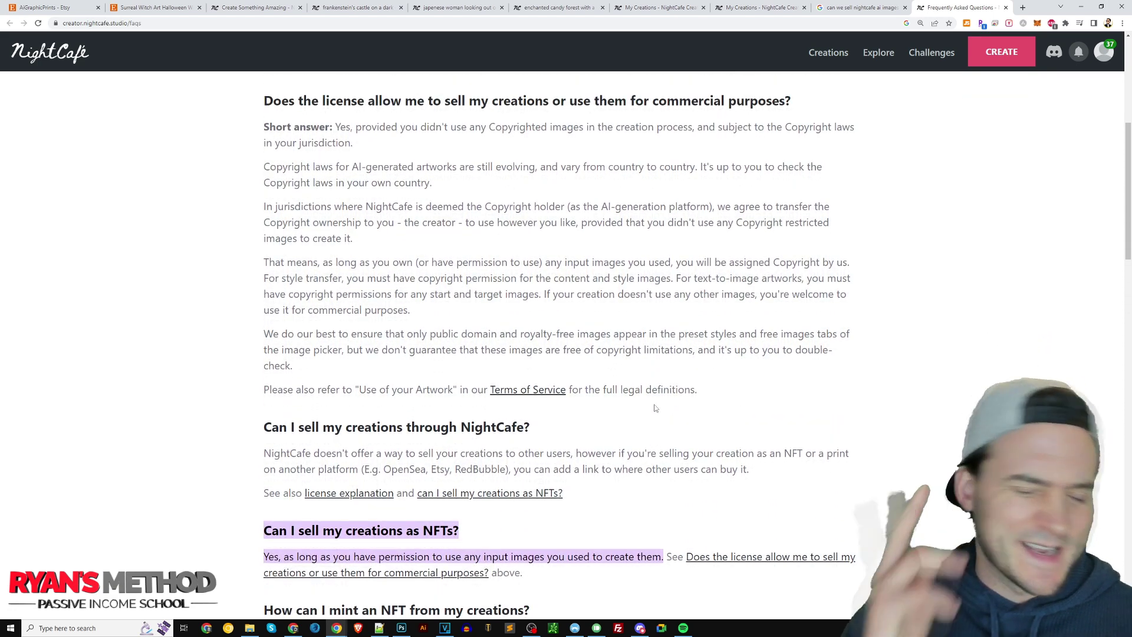